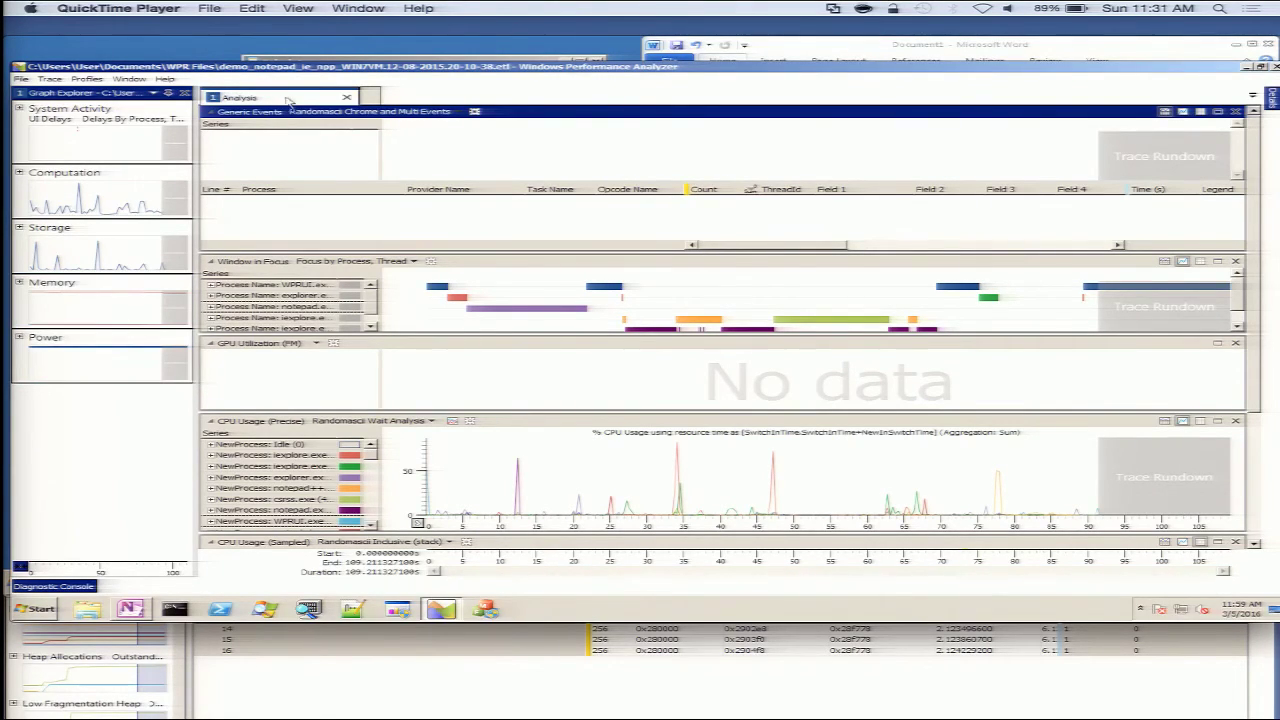
- Create a new analysis view and add the Processes Lifetime By Process graph from System Activity to it
left_click(349, 118)
left_click(368, 155)
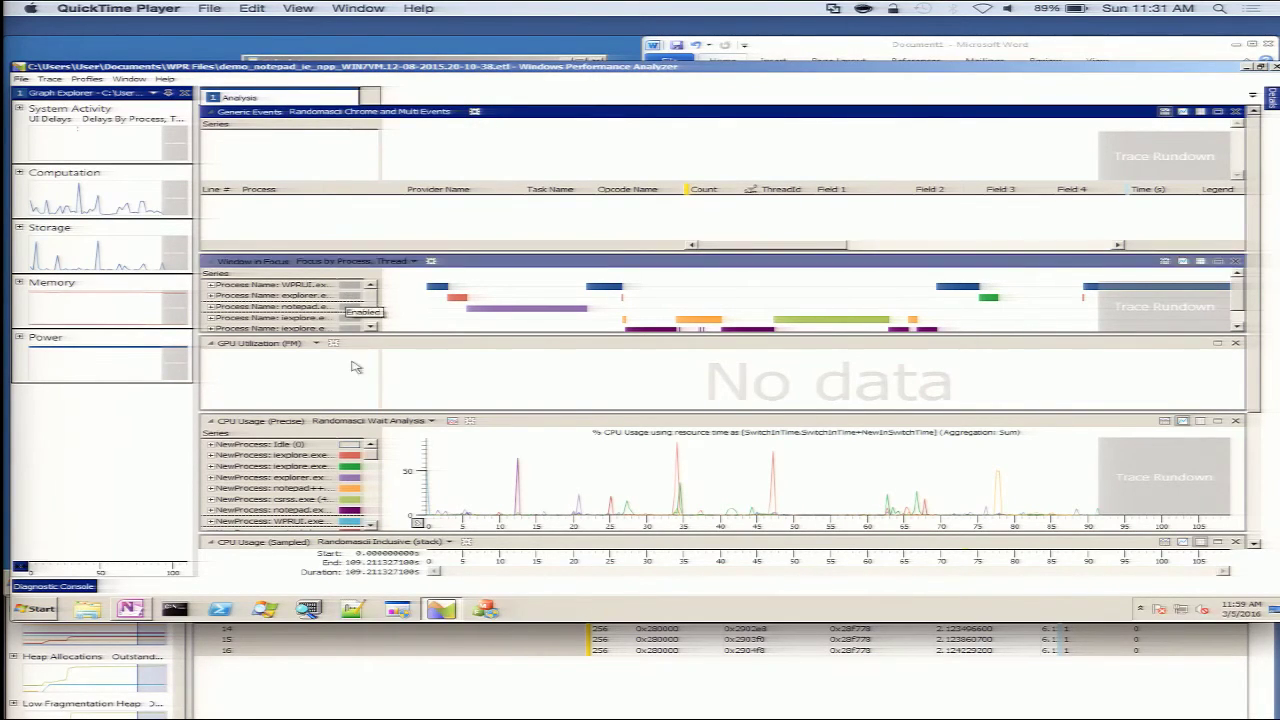
left_click(371, 96)
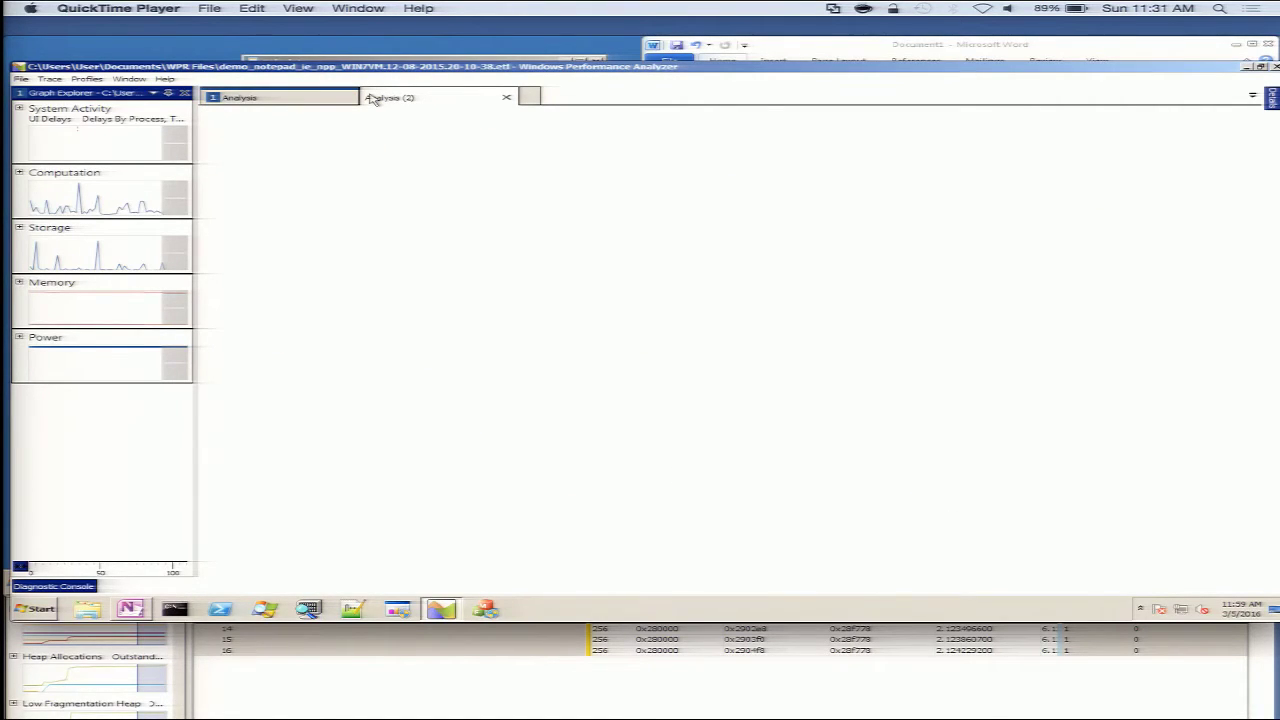
left_click(20, 110)
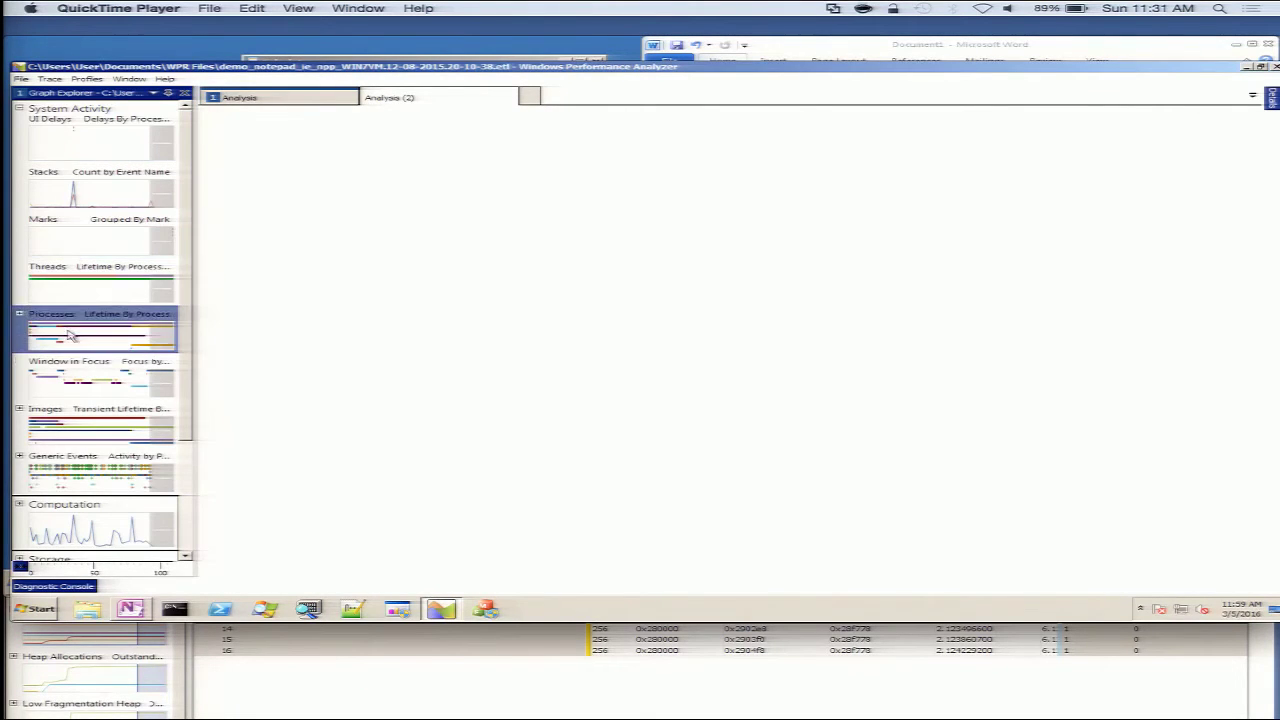
left_click_drag(70, 335, 297, 287)
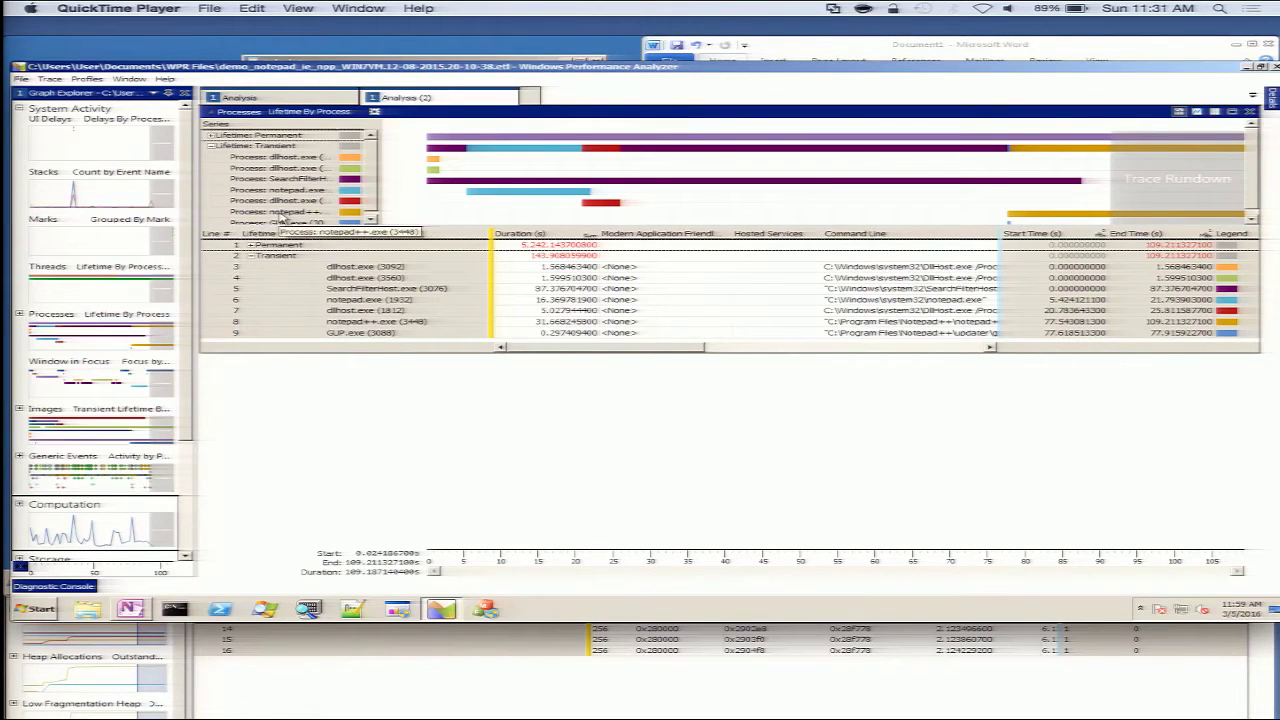
- Highlight the lifetime of notepad++.exe (3448) and of notepad.exe (1932) on the Processes timeline
left_click(283, 215)
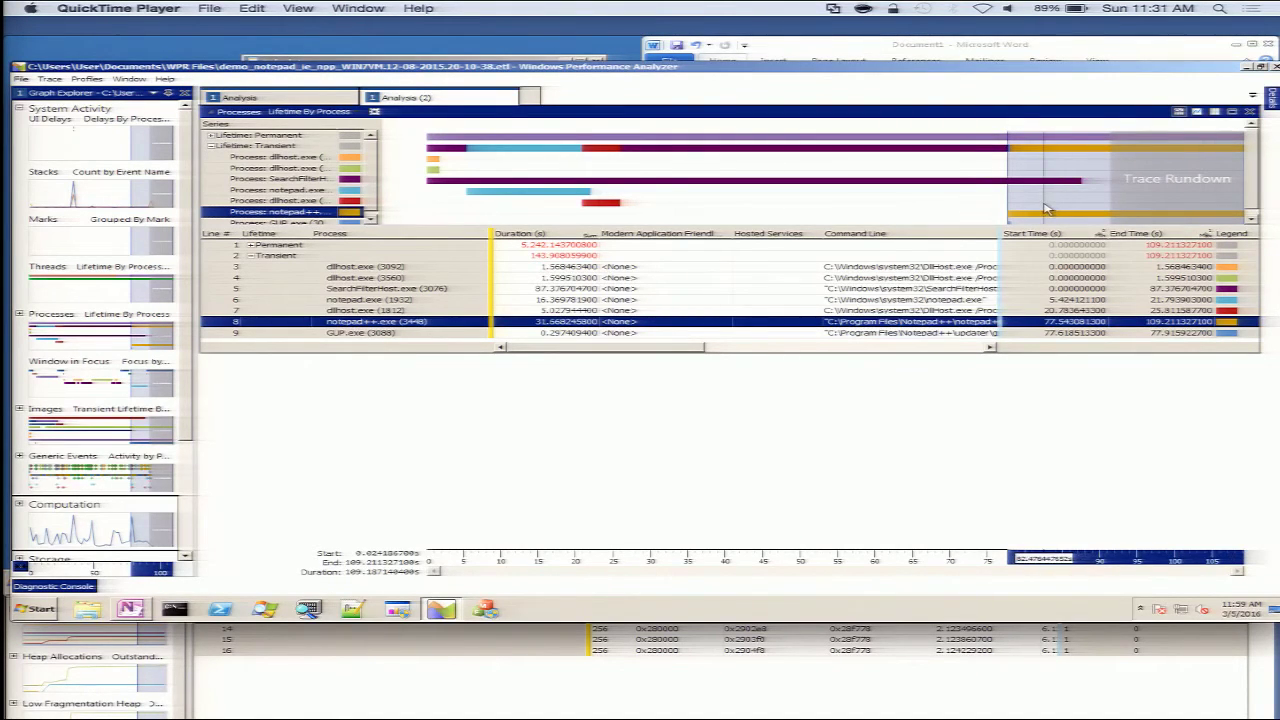
left_click(370, 219)
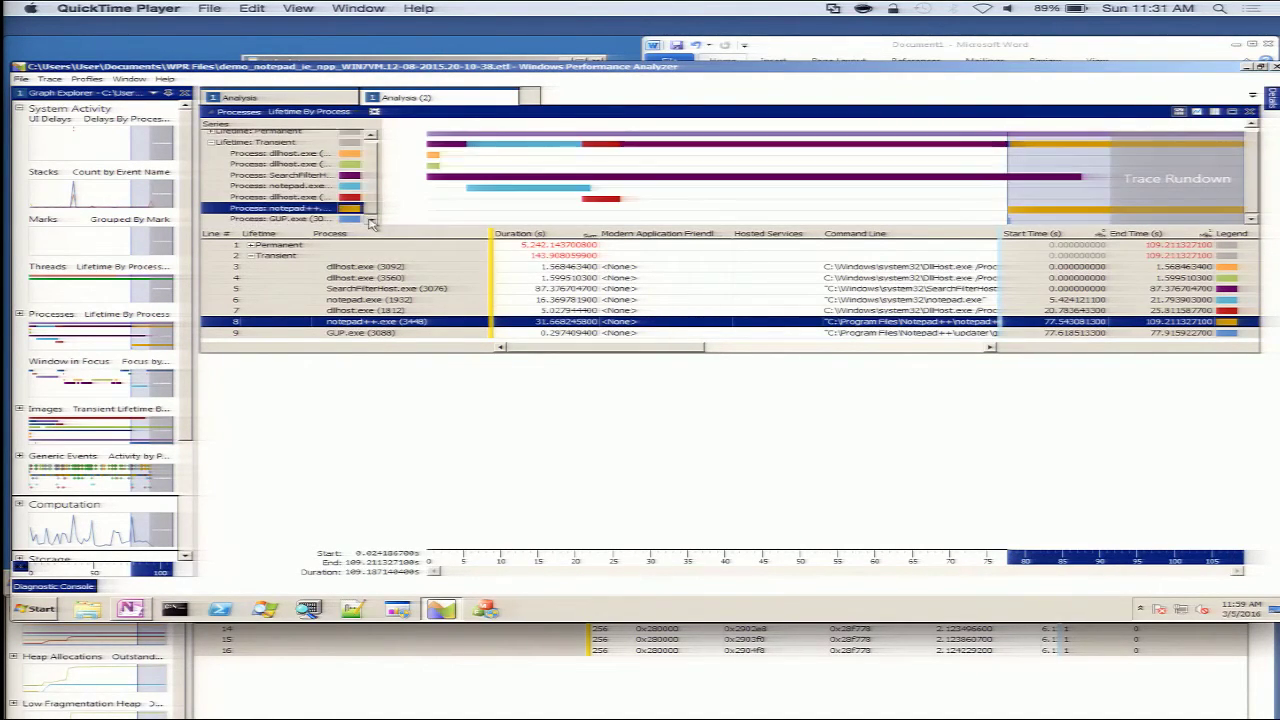
left_click(375, 302)
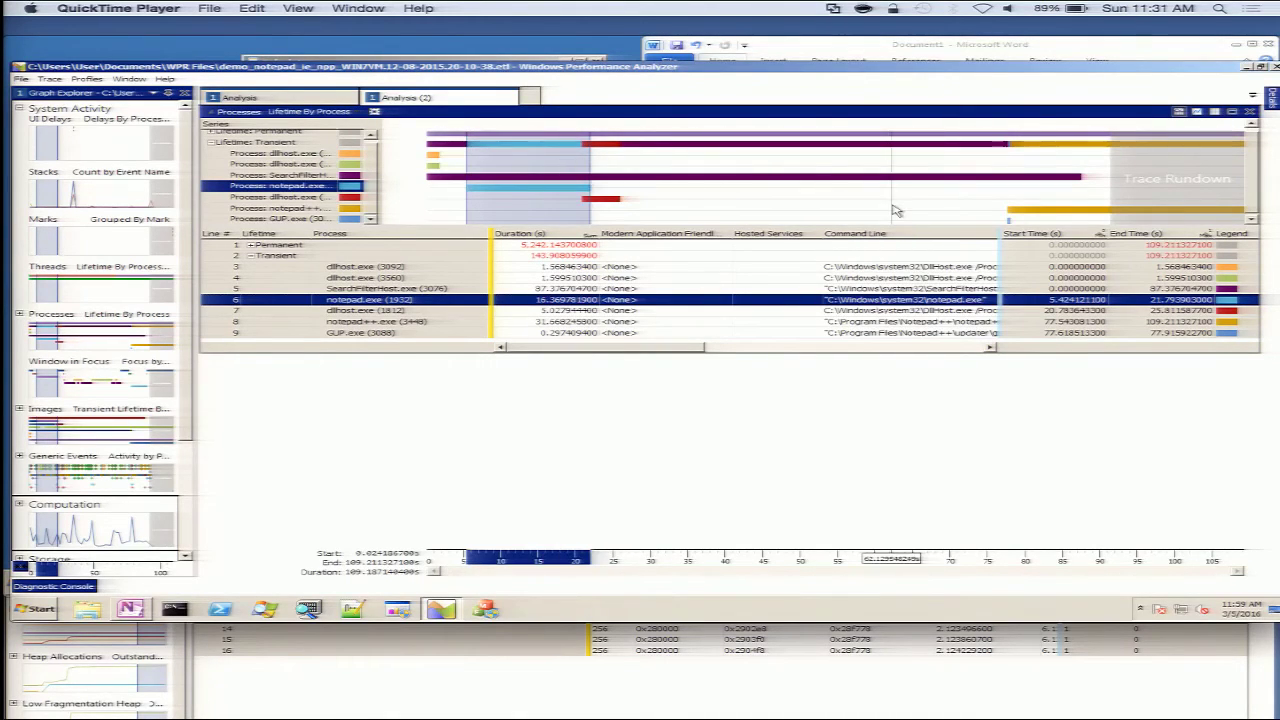
- View the Processes data as graph only and as table only, and return to the combined graph and table display
left_click(1197, 112)
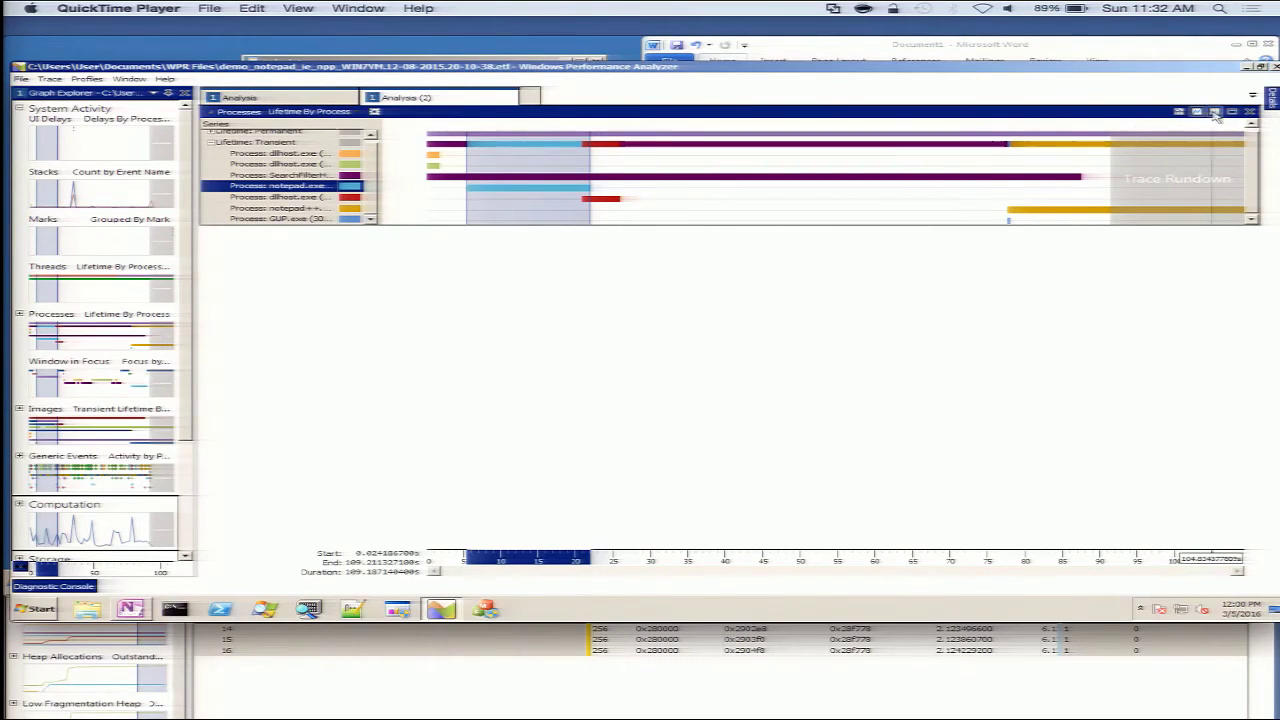
left_click(1215, 113)
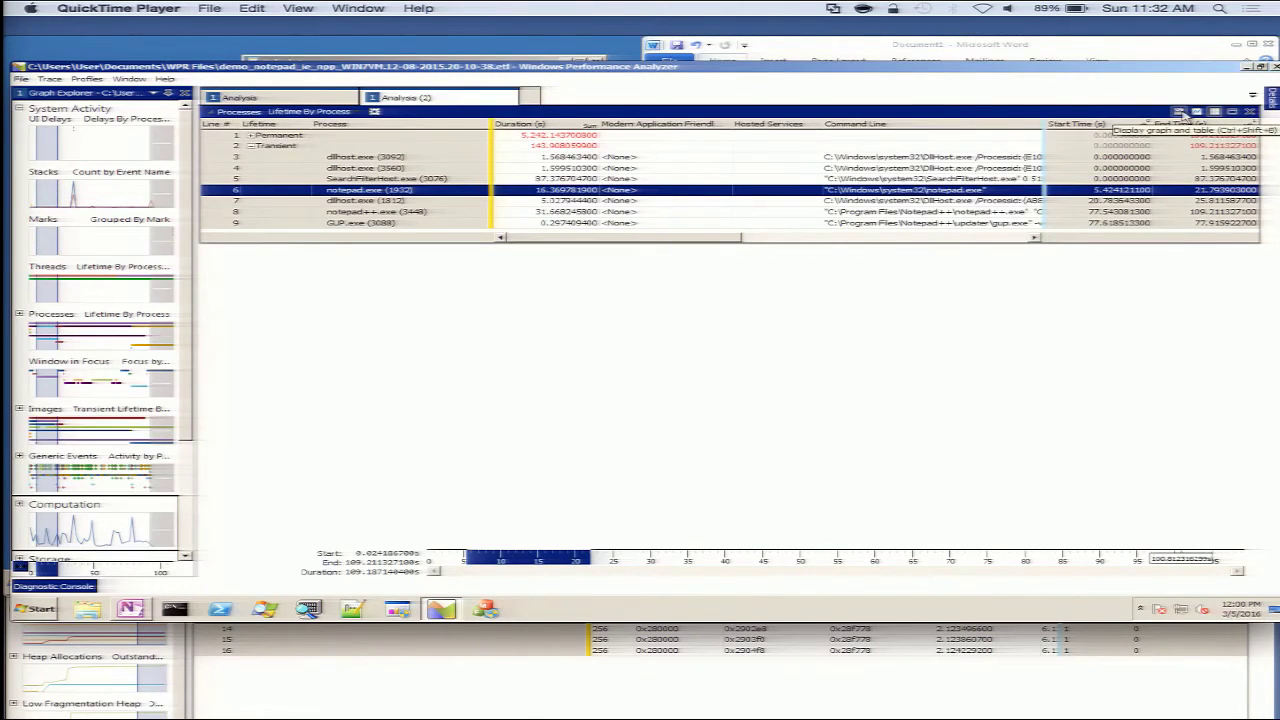
left_click(1180, 112)
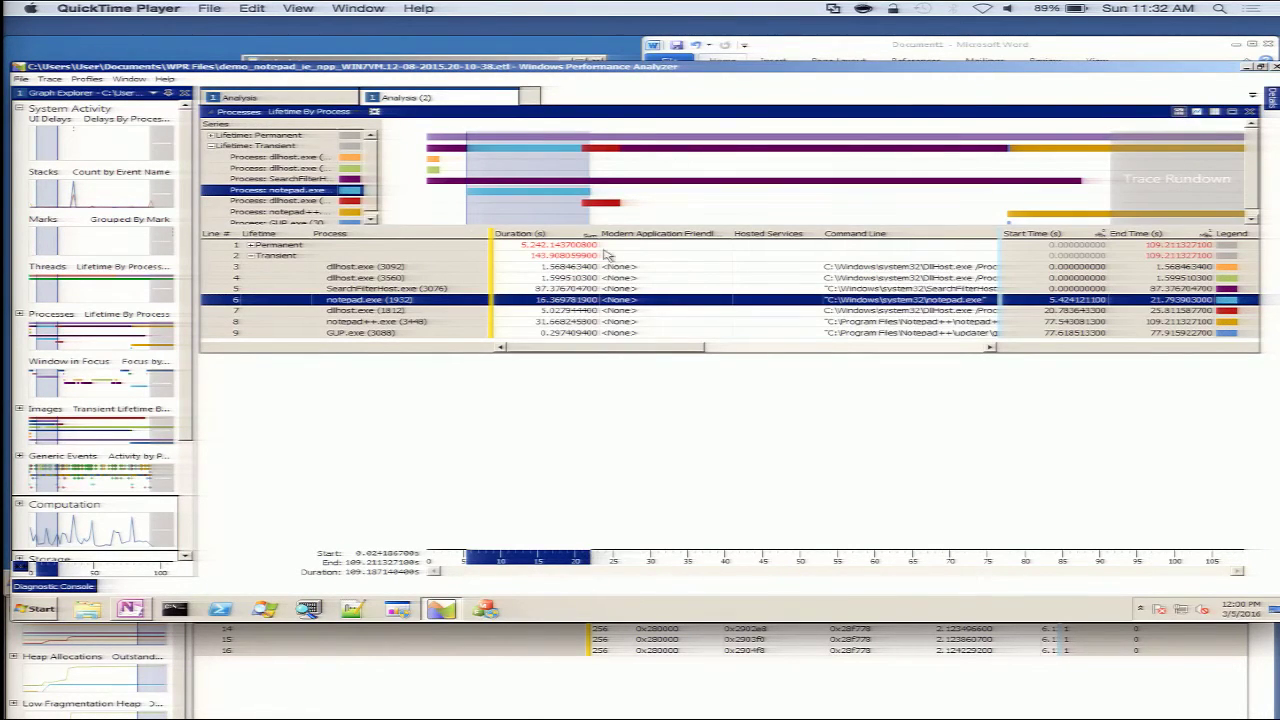
- Add the File I/O Activity by Process, Thread, Type graph from Storage to a new analysis view and enlarge its table
left_click(530, 99)
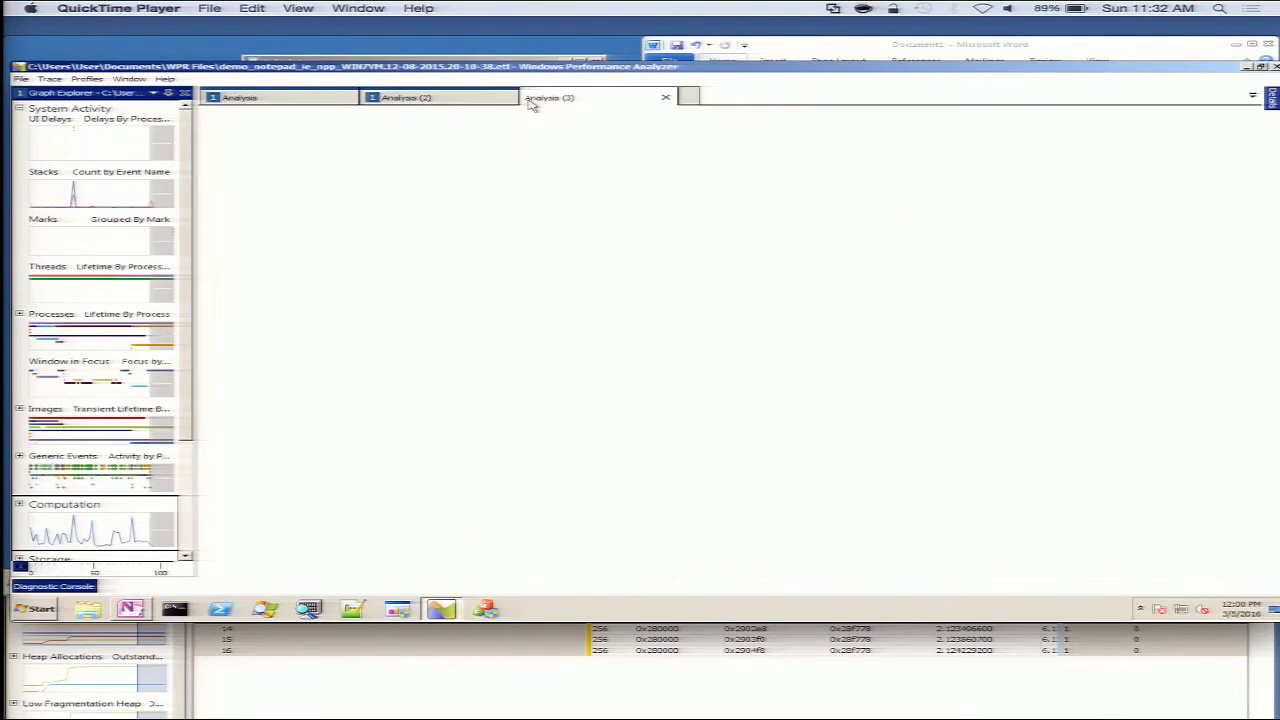
left_click(19, 108)
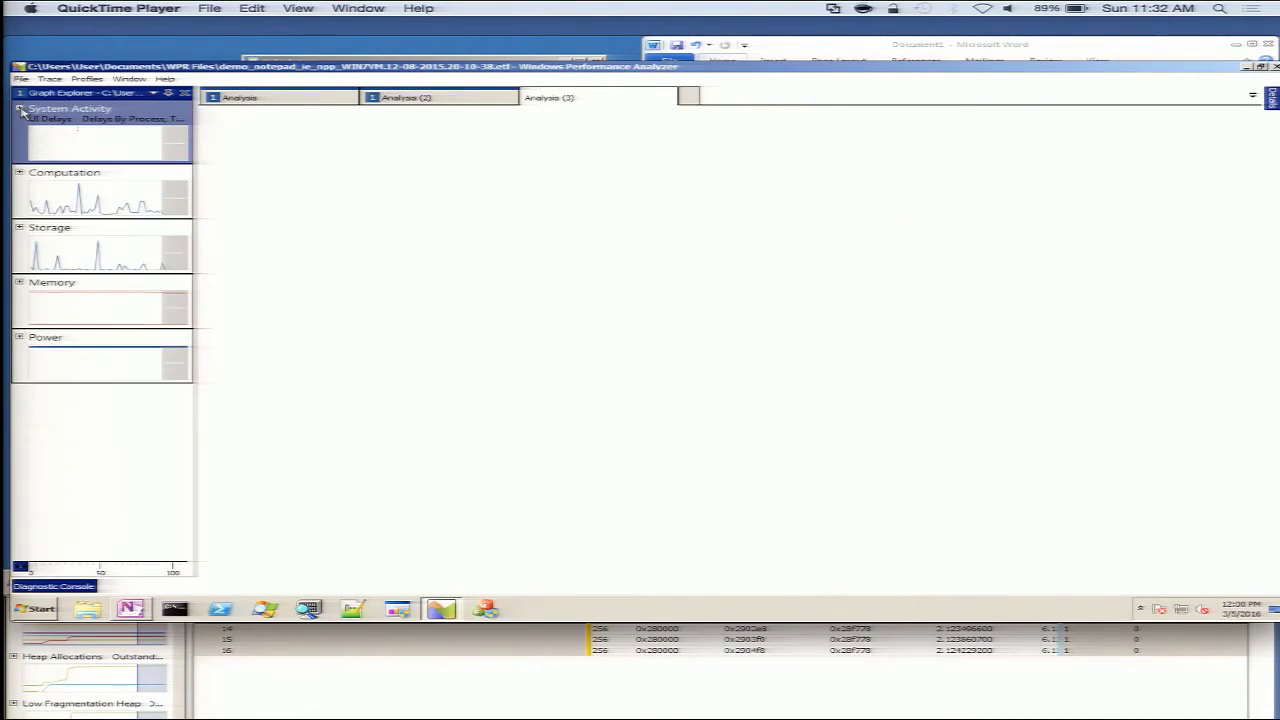
left_click(19, 227)
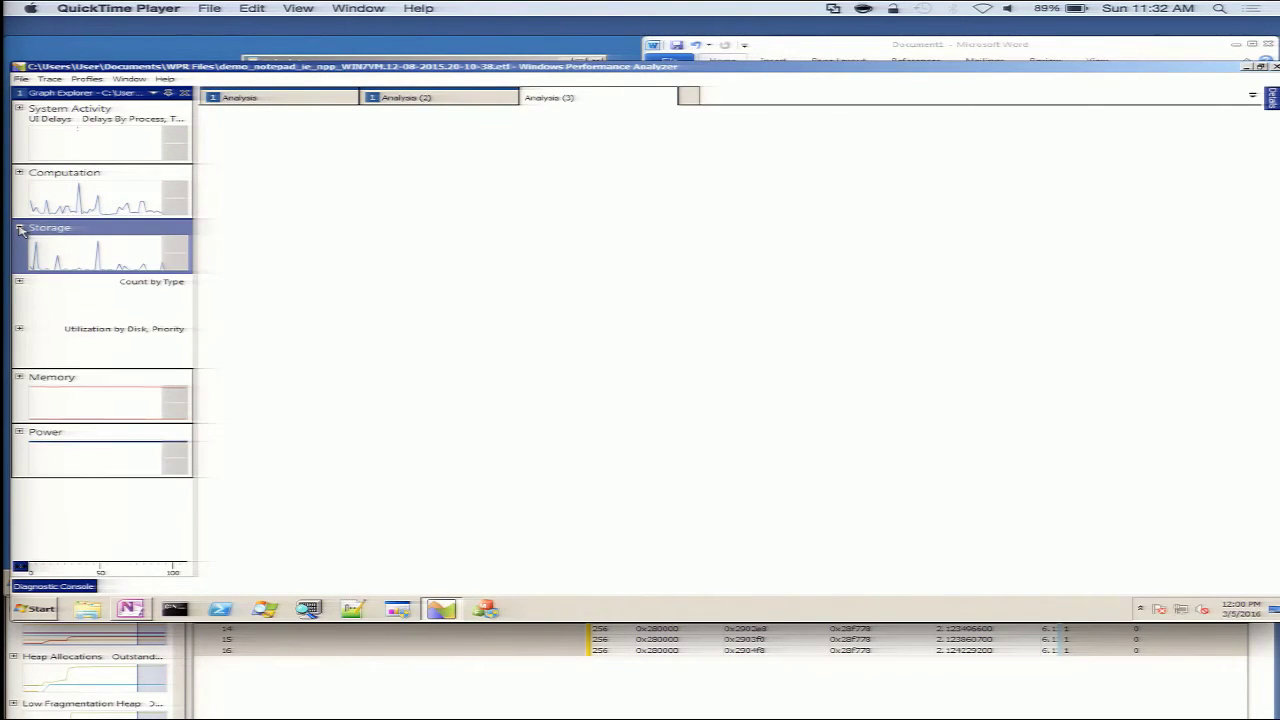
left_click(21, 283)
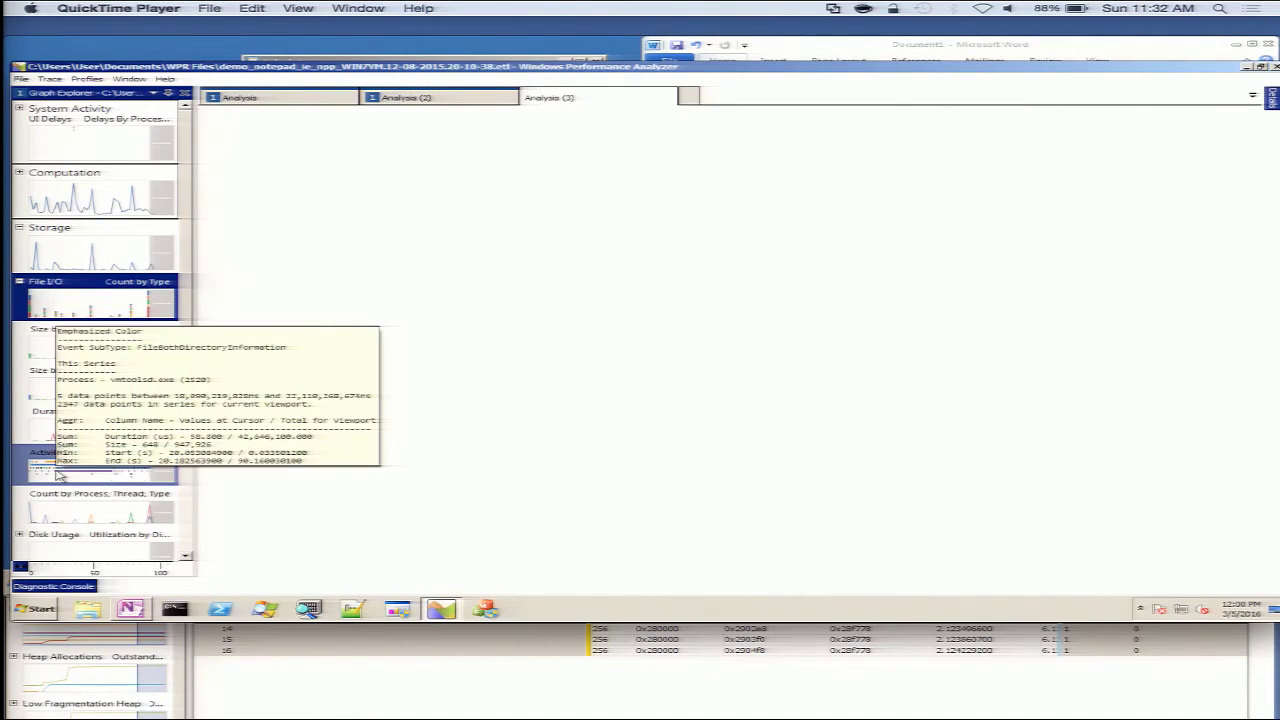
right_click(58, 476)
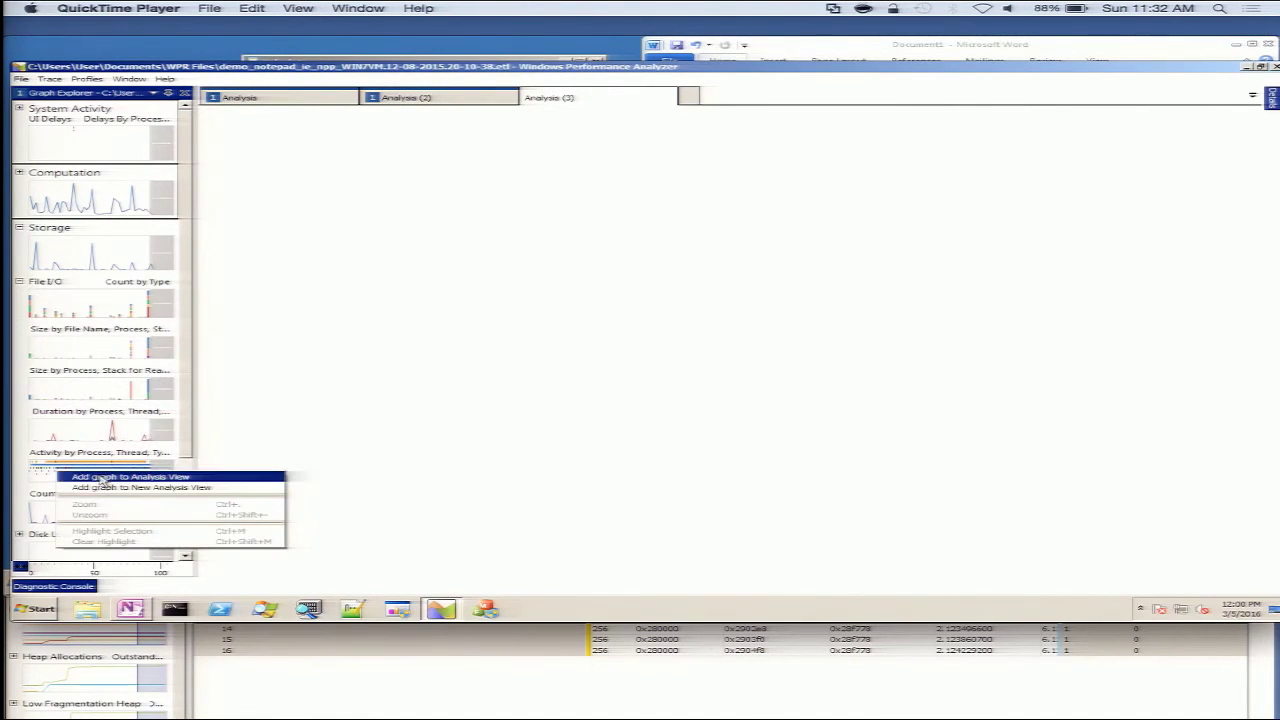
left_click(104, 479)
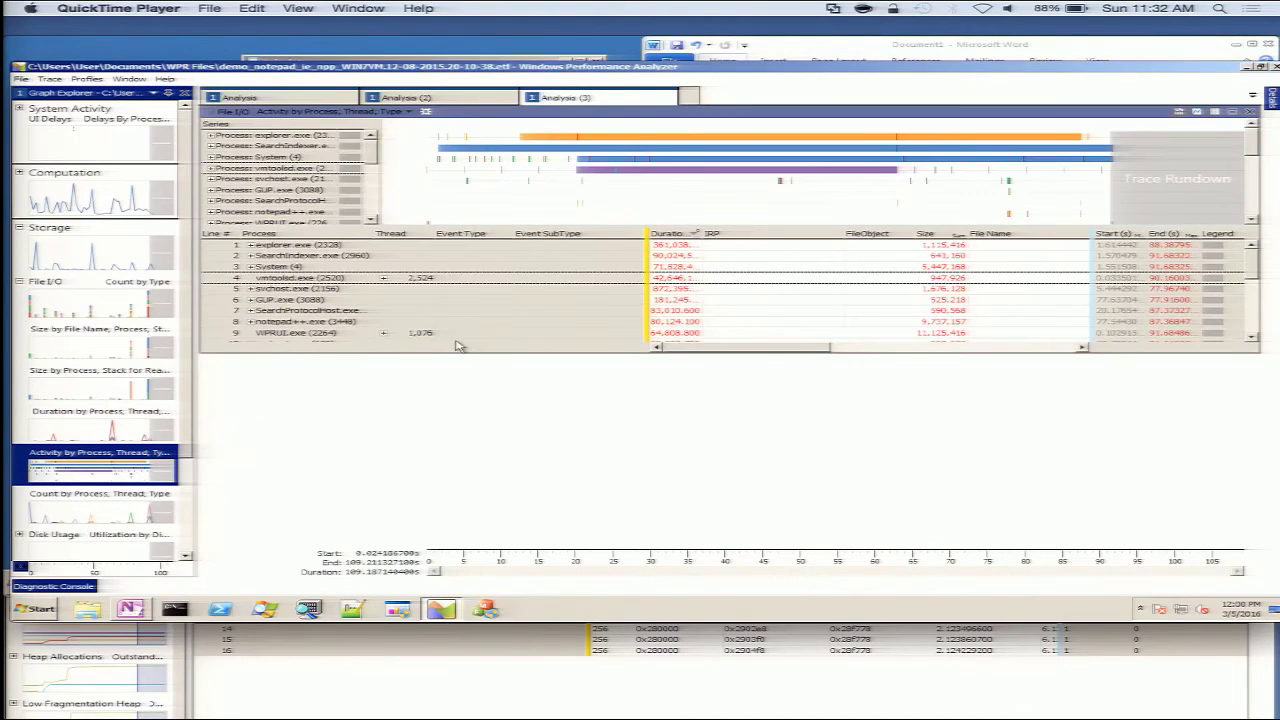
left_click_drag(453, 358, 433, 545)
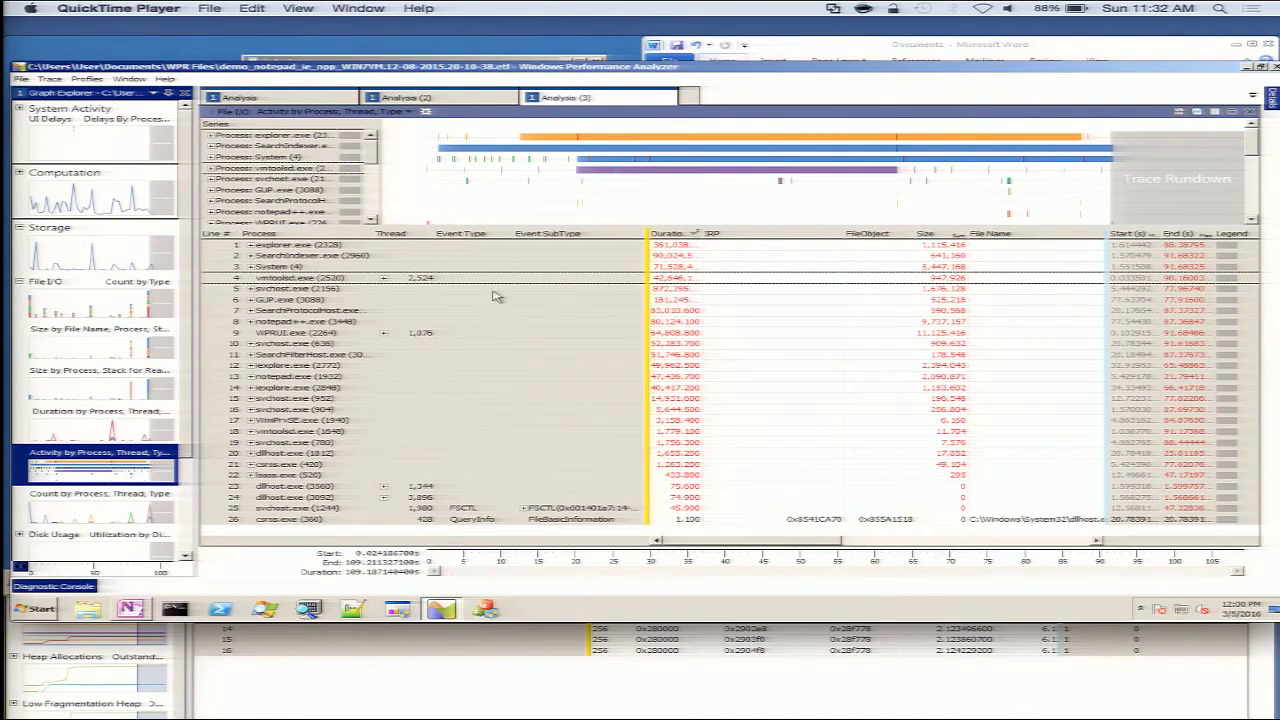
- Hide the Thread and Event SubType columns in the File I/O activity table
right_click(597, 240)
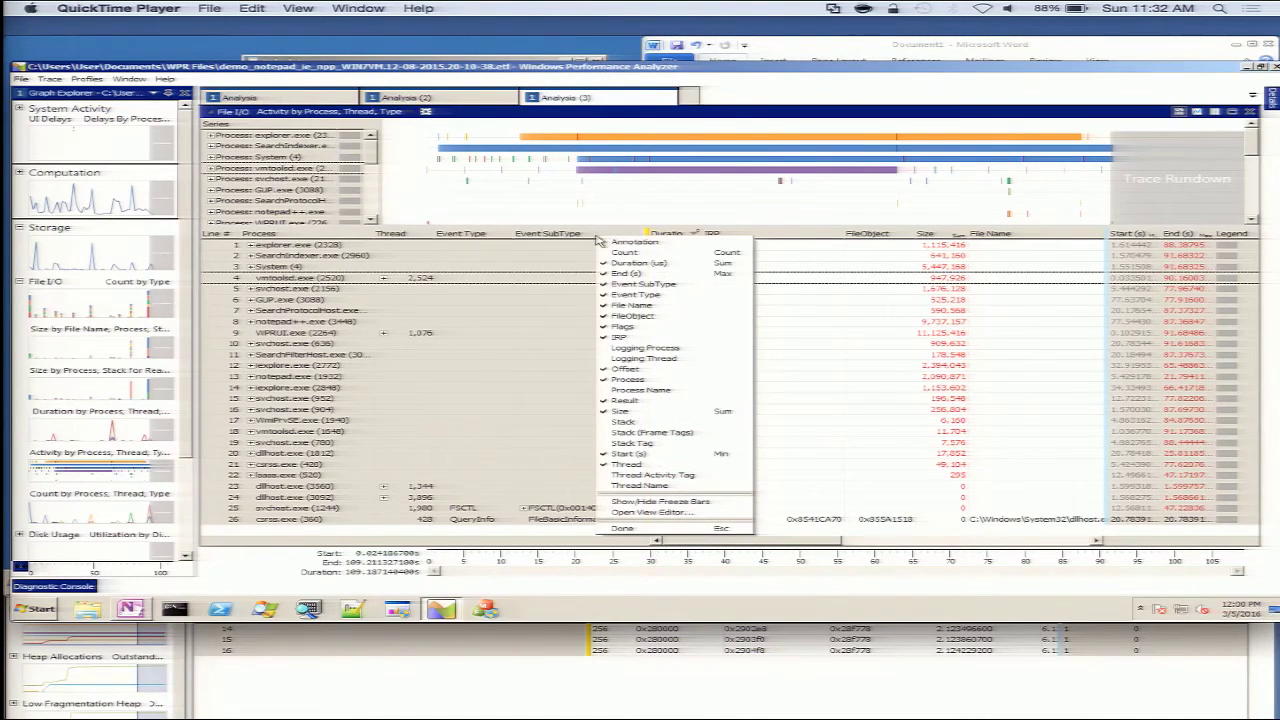
left_click(626, 466)
left_click(640, 285)
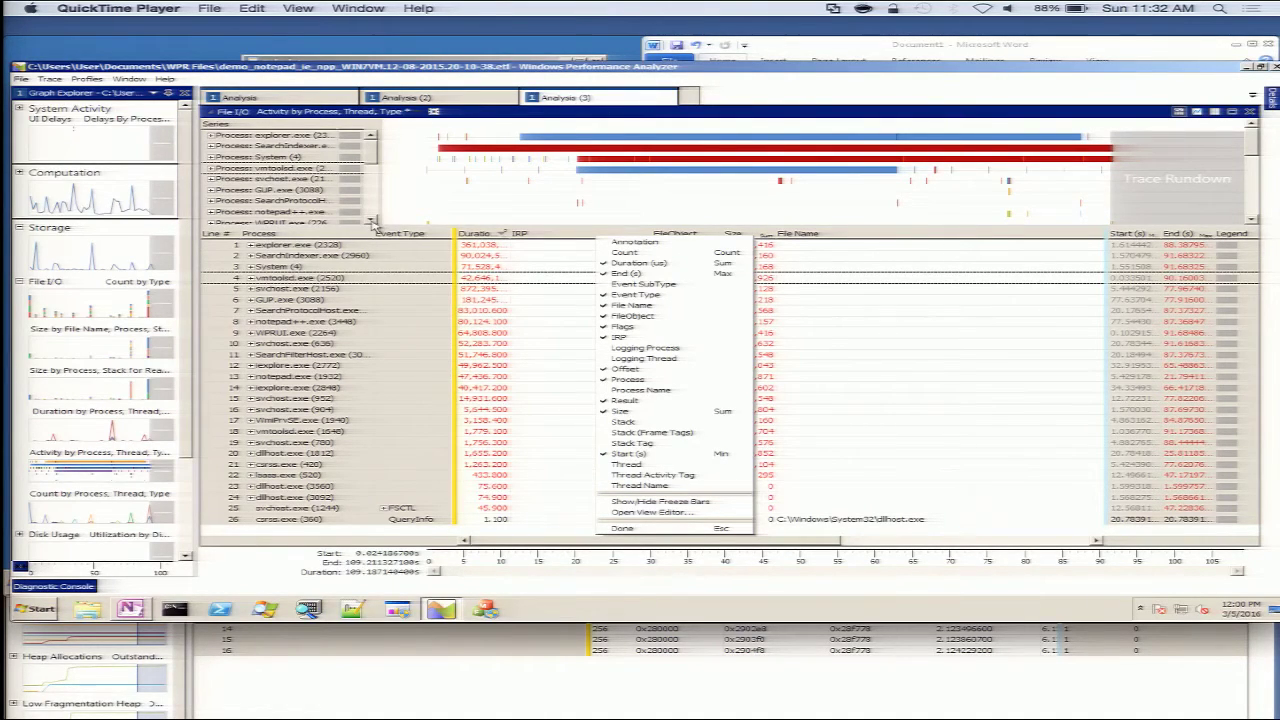
left_click(372, 221)
- Filter the File I/O activity to the notepad.exe (1932) process only
scroll(372, 221, "down", 1)
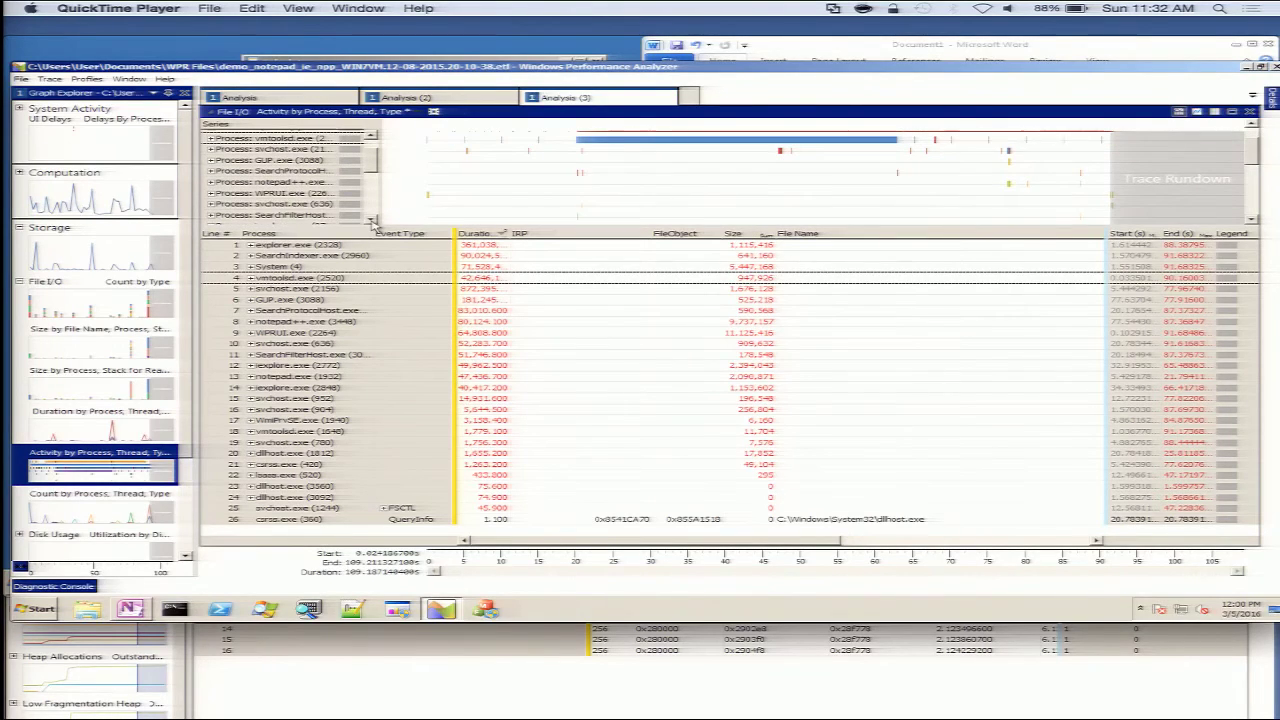
left_click(371, 221)
left_click(371, 221)
left_click(371, 221)
left_click(371, 221)
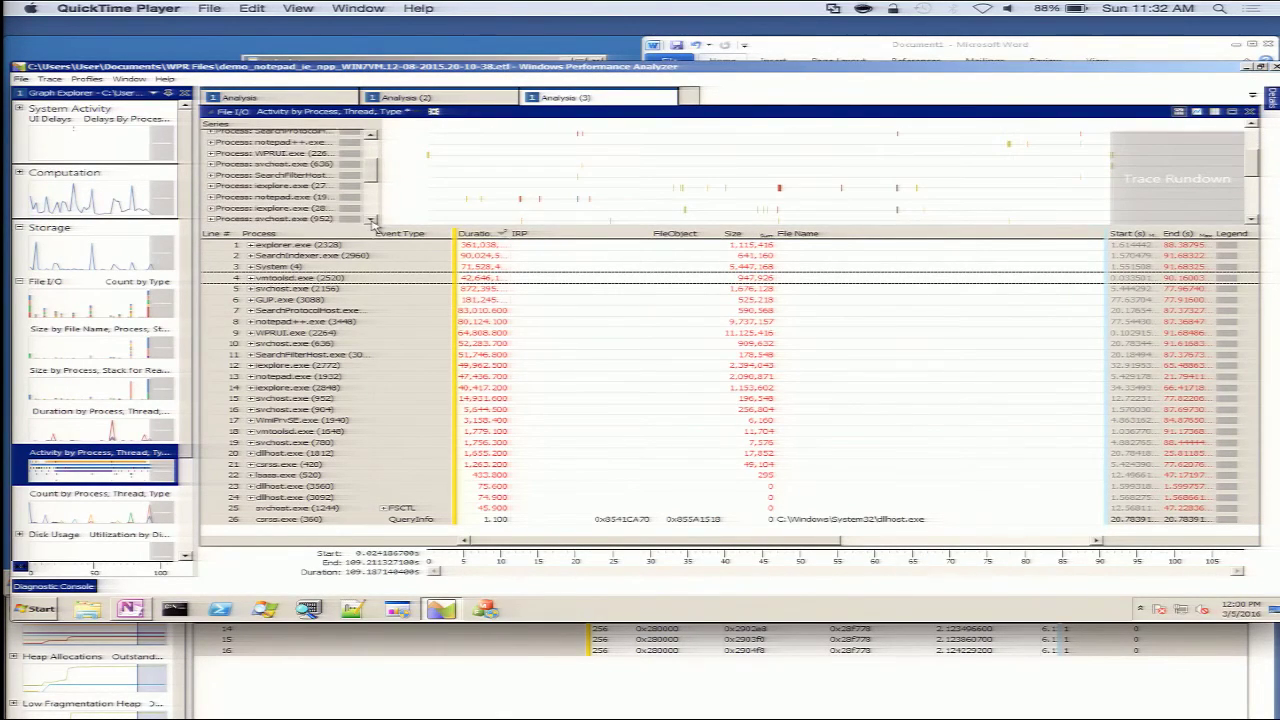
left_click(296, 199)
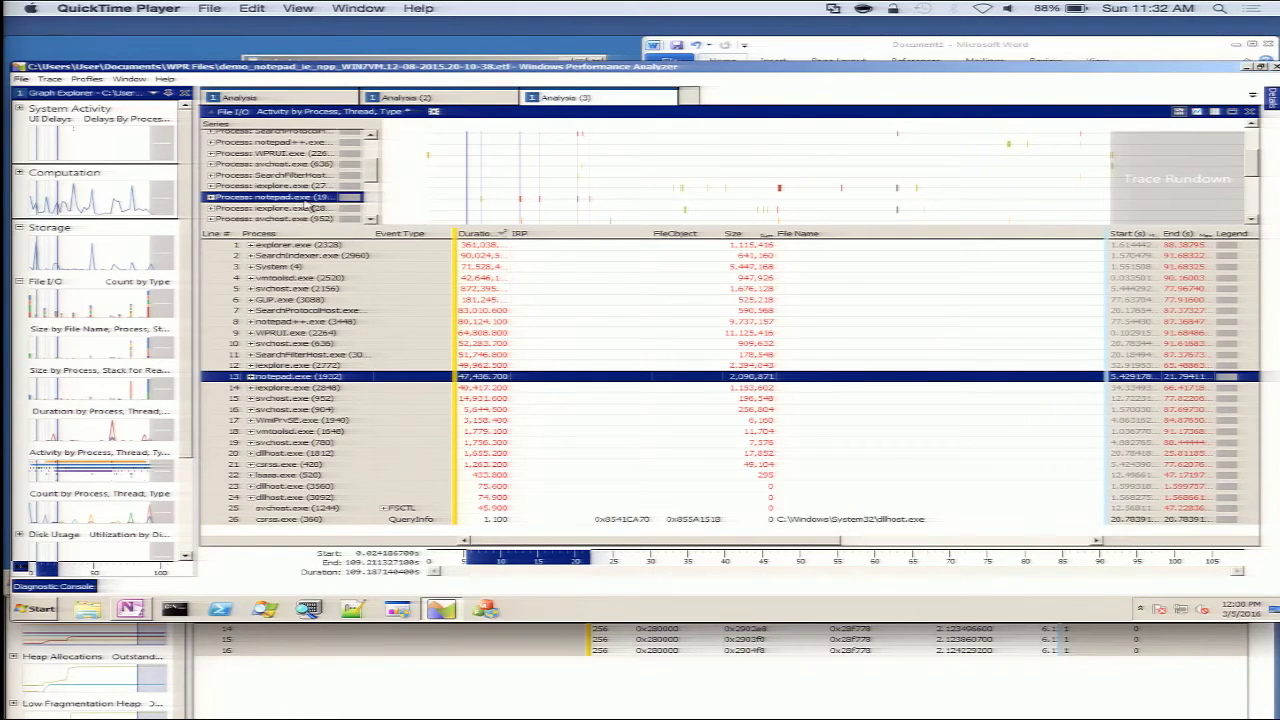
right_click(306, 204)
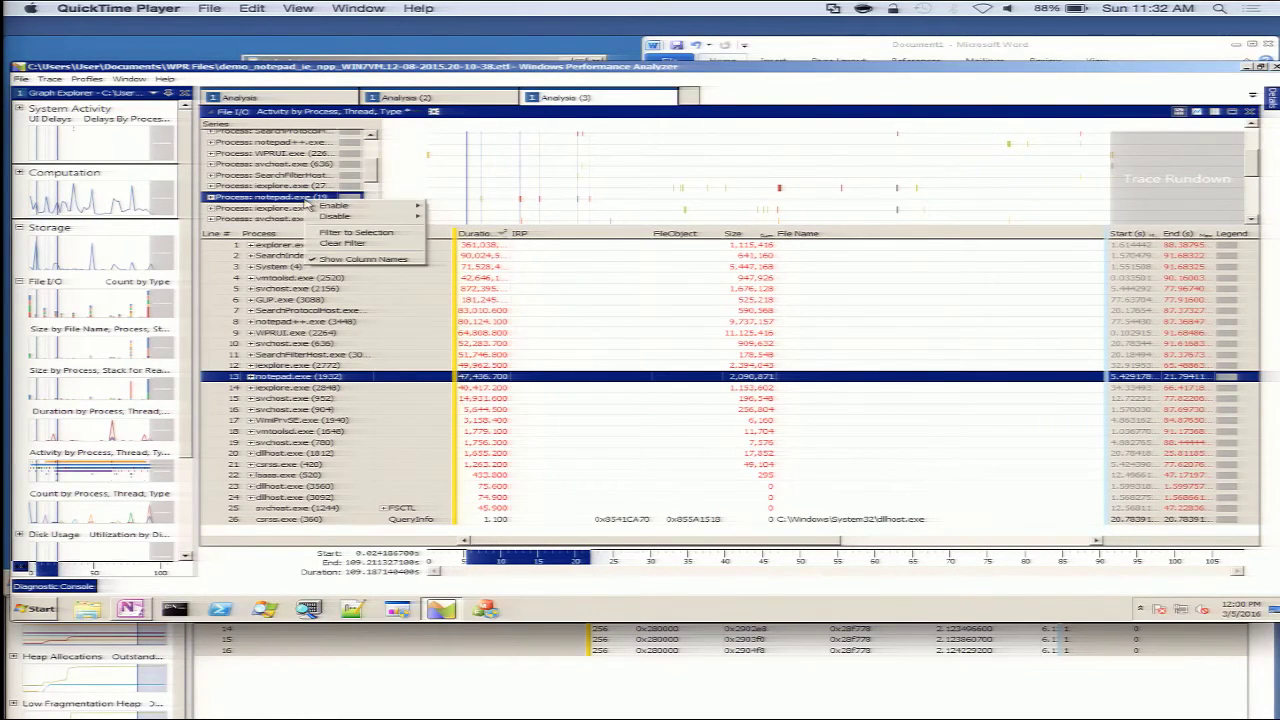
left_click(325, 233)
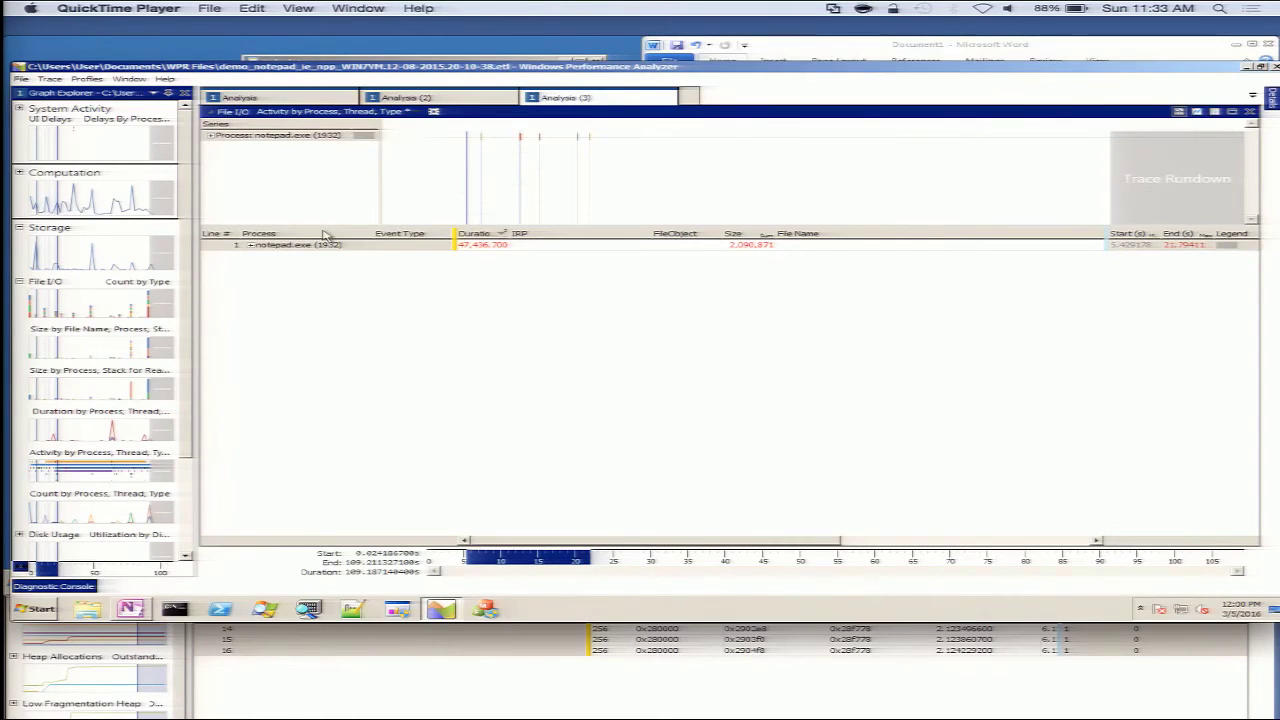
- Expand notepad.exe by event type and examine its Read events and its Write event on hellow.txt
left_click(250, 246)
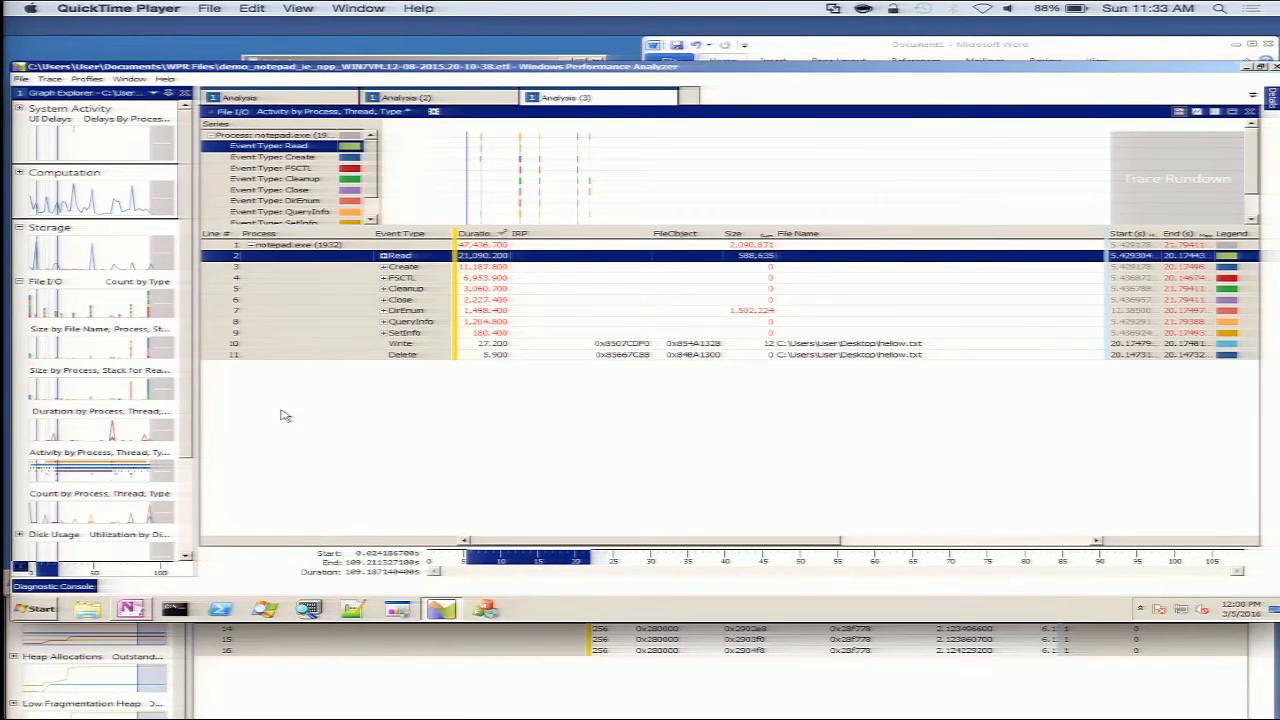
left_click(415, 345)
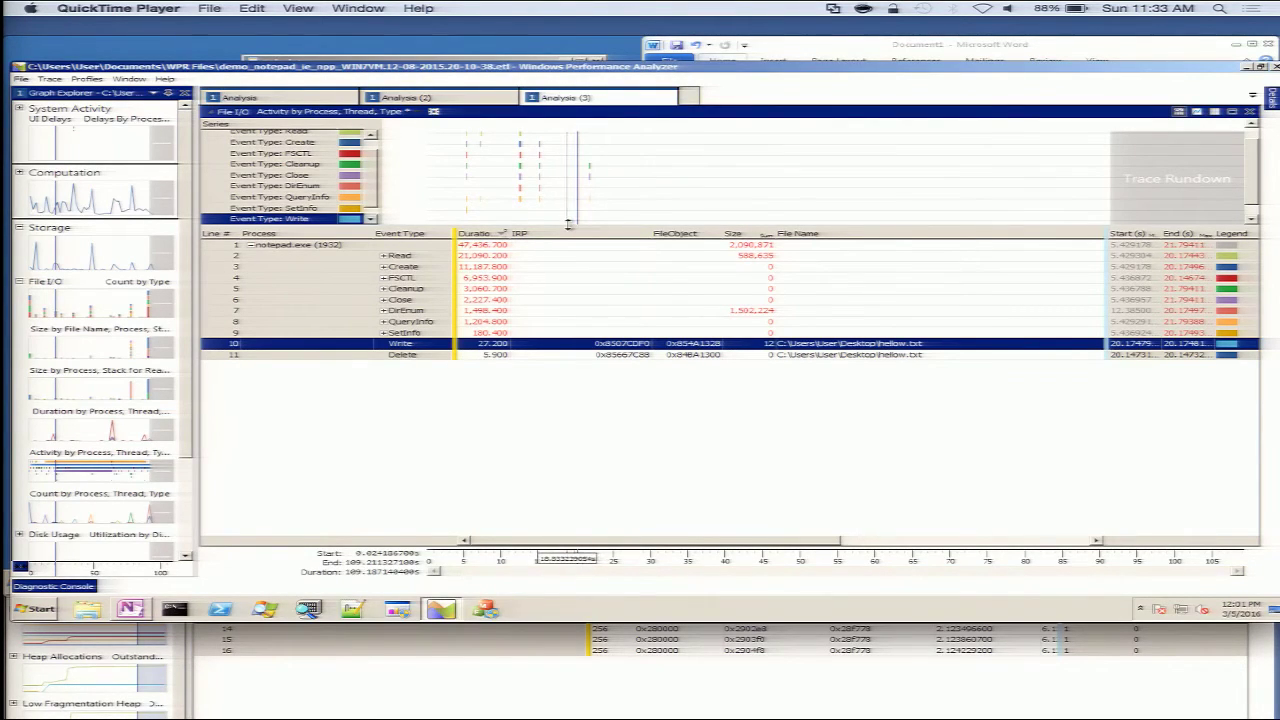
left_click(418, 258)
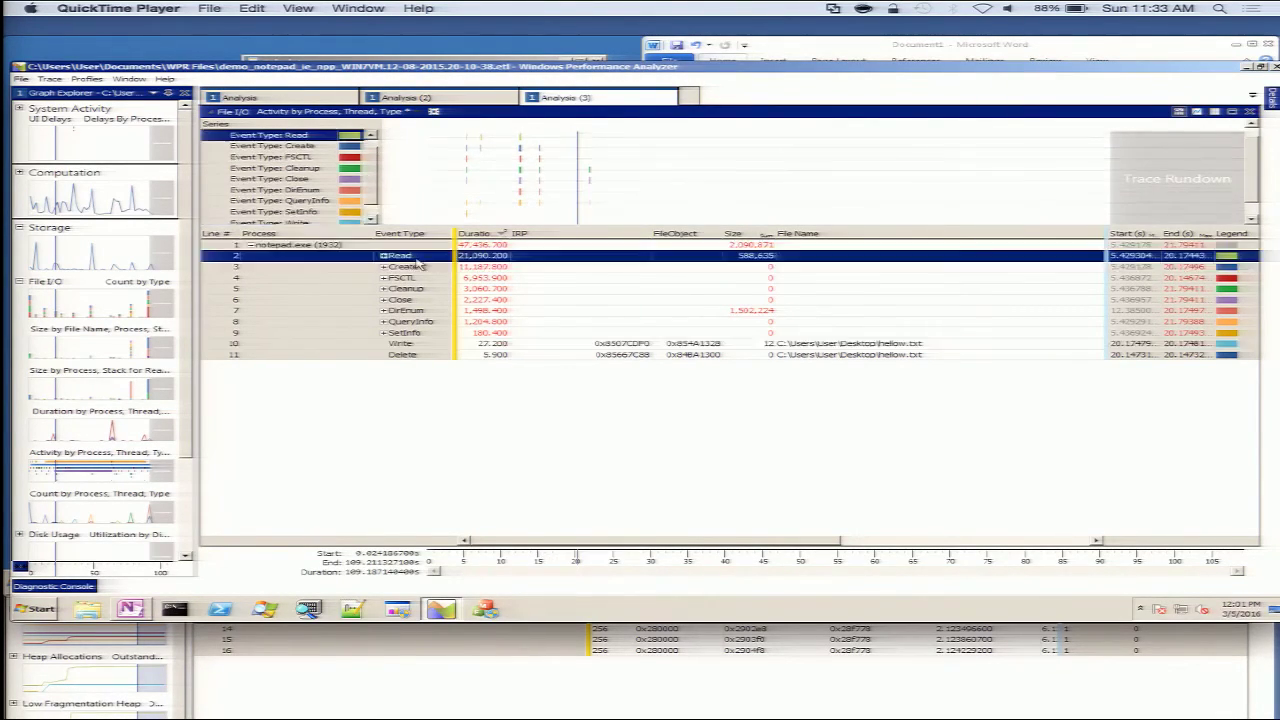
left_click(408, 344)
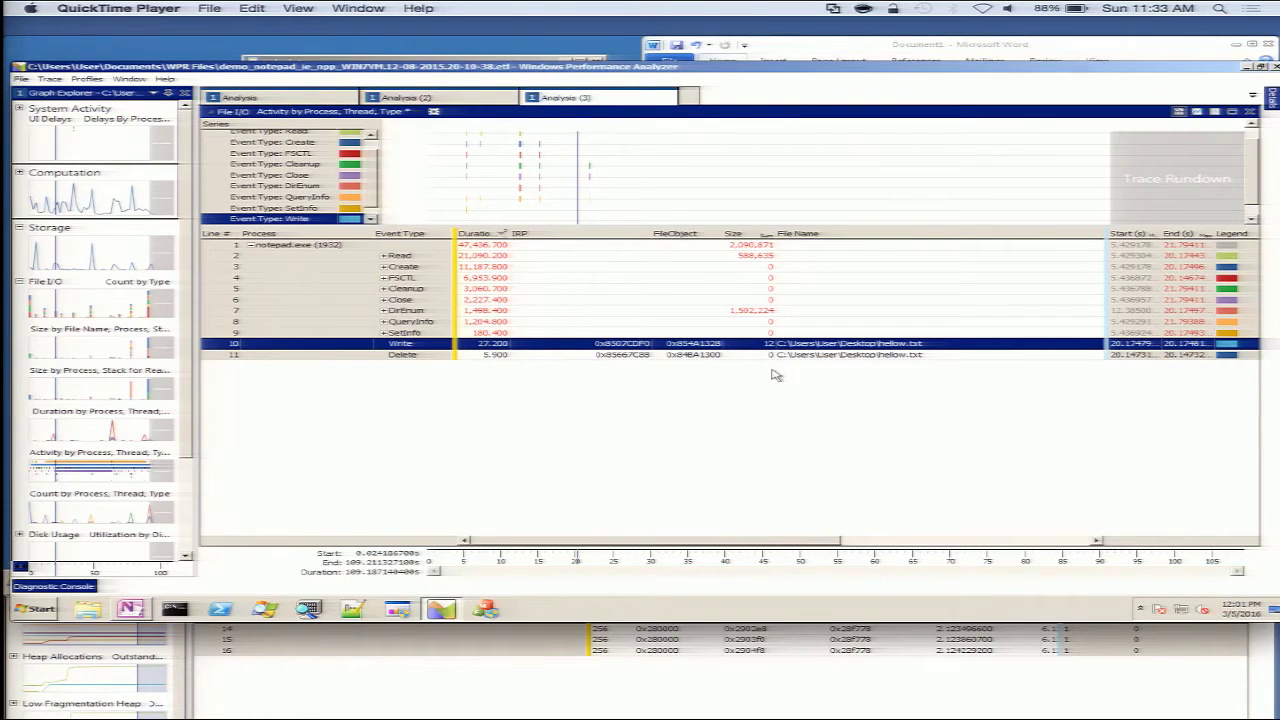
- Add the File I/O Count by Type graph to another new analysis view and enlarge its table
mouse_move(632, 595)
left_click(690, 100)
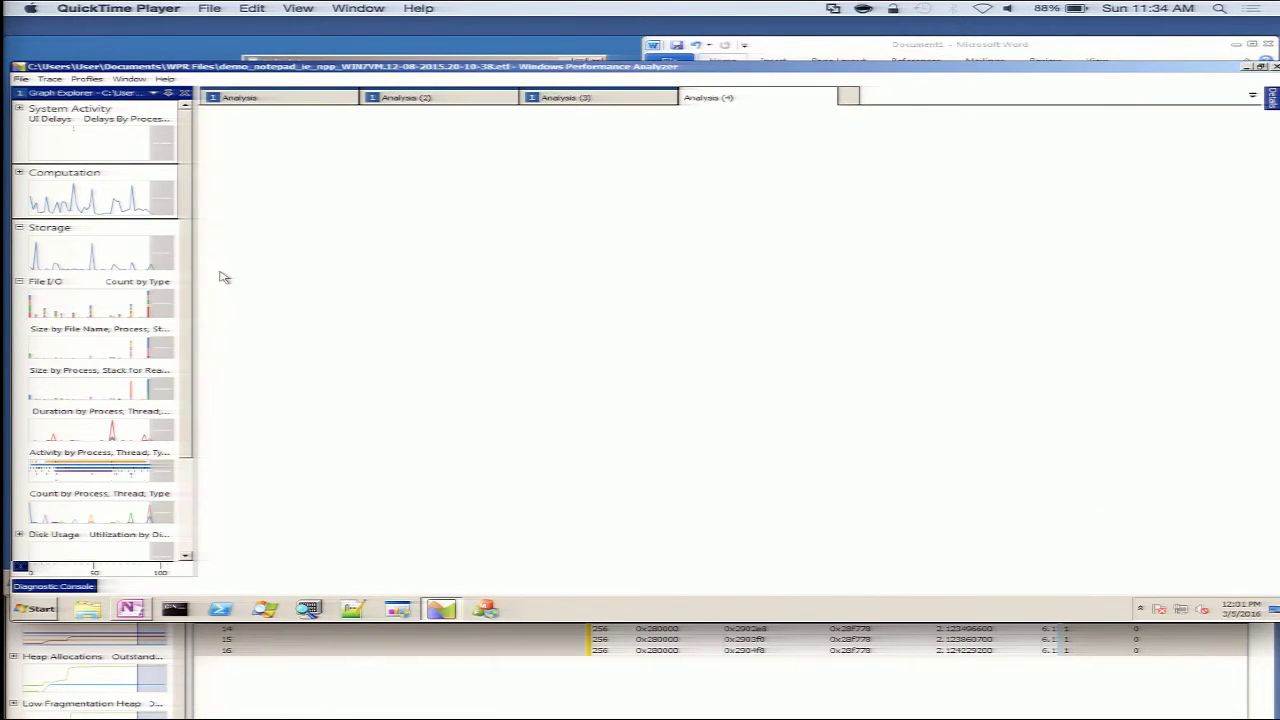
left_click(19, 281)
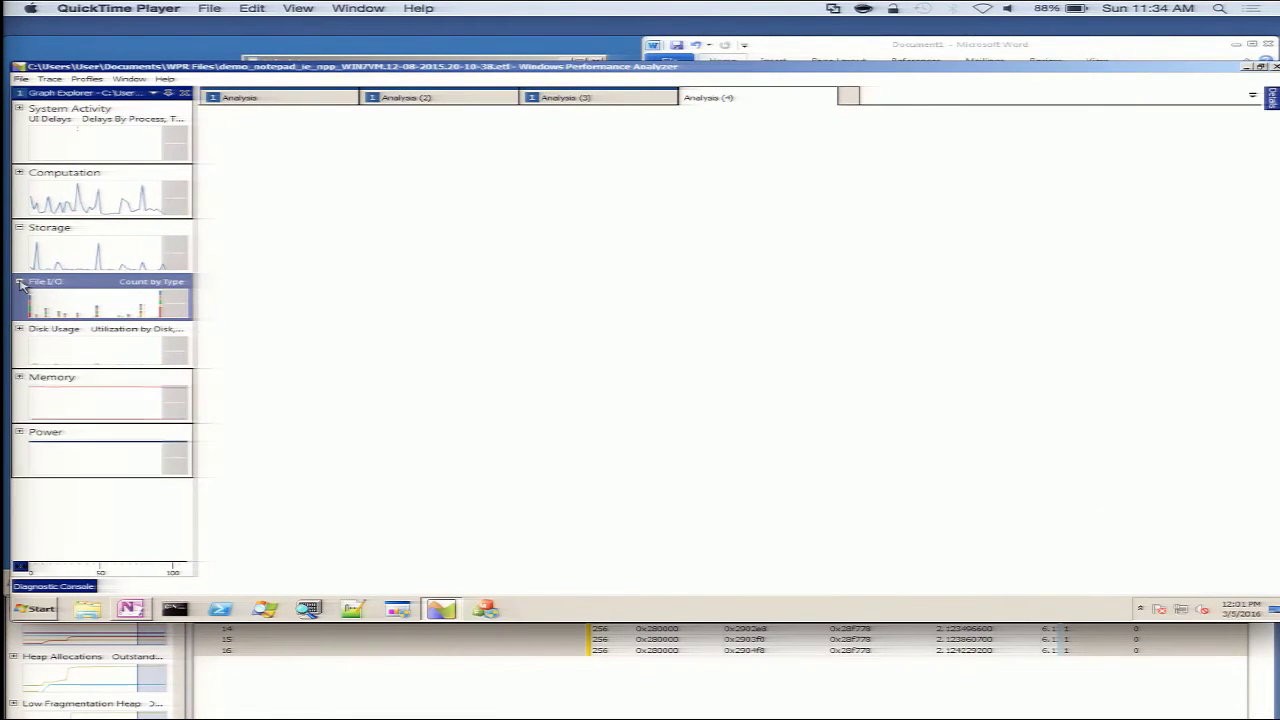
right_click(68, 298)
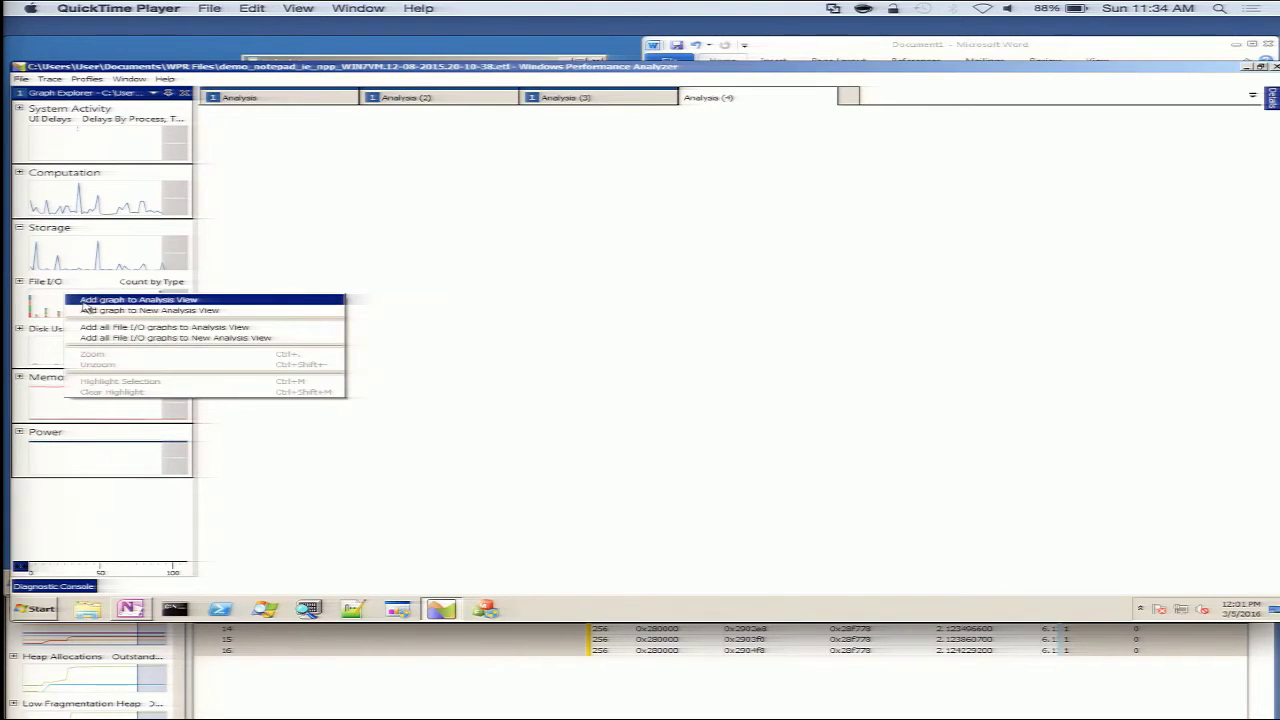
left_click(86, 300)
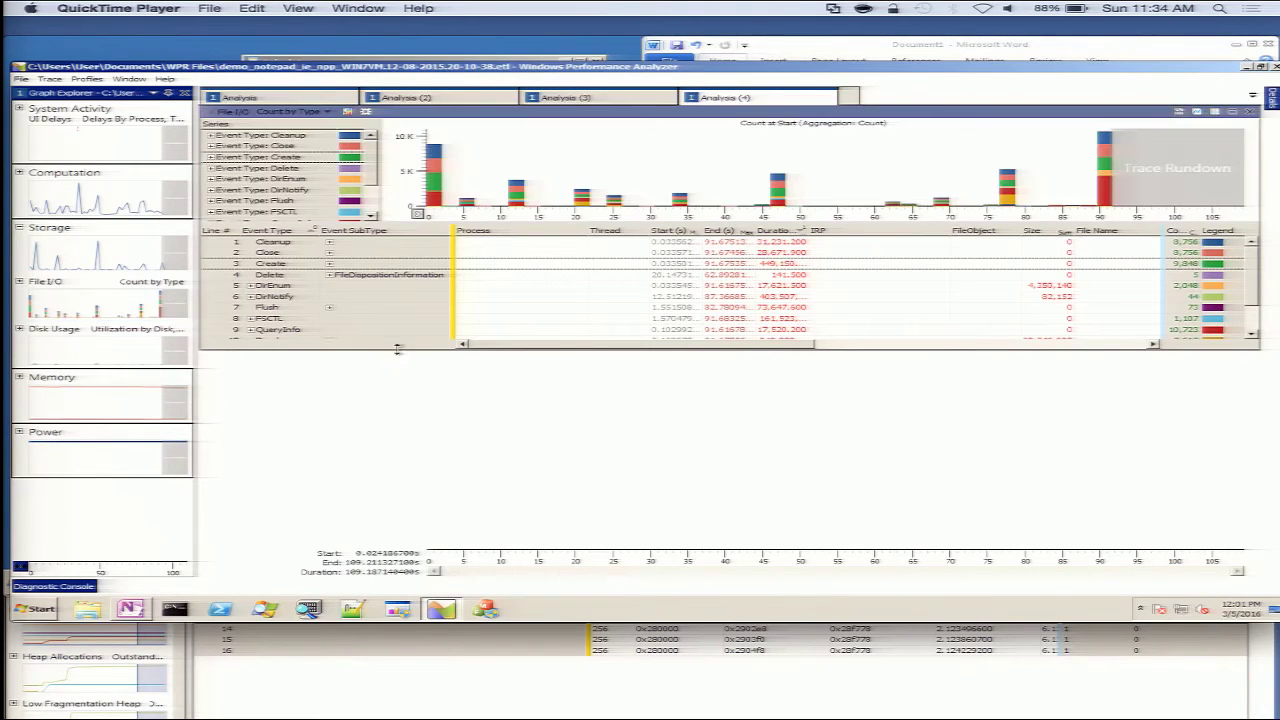
left_click_drag(397, 348, 347, 530)
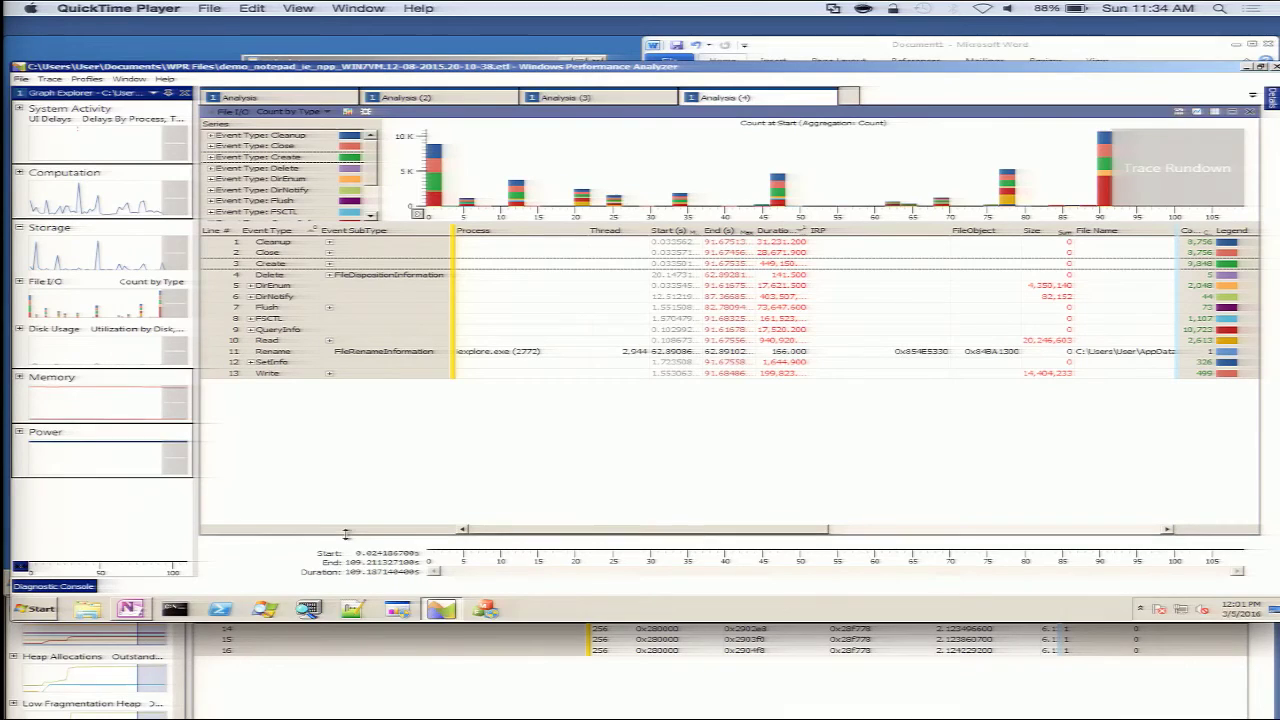
- Filter the File I/O Count by Type view to the Write event type and expand its individual events
left_click(285, 375)
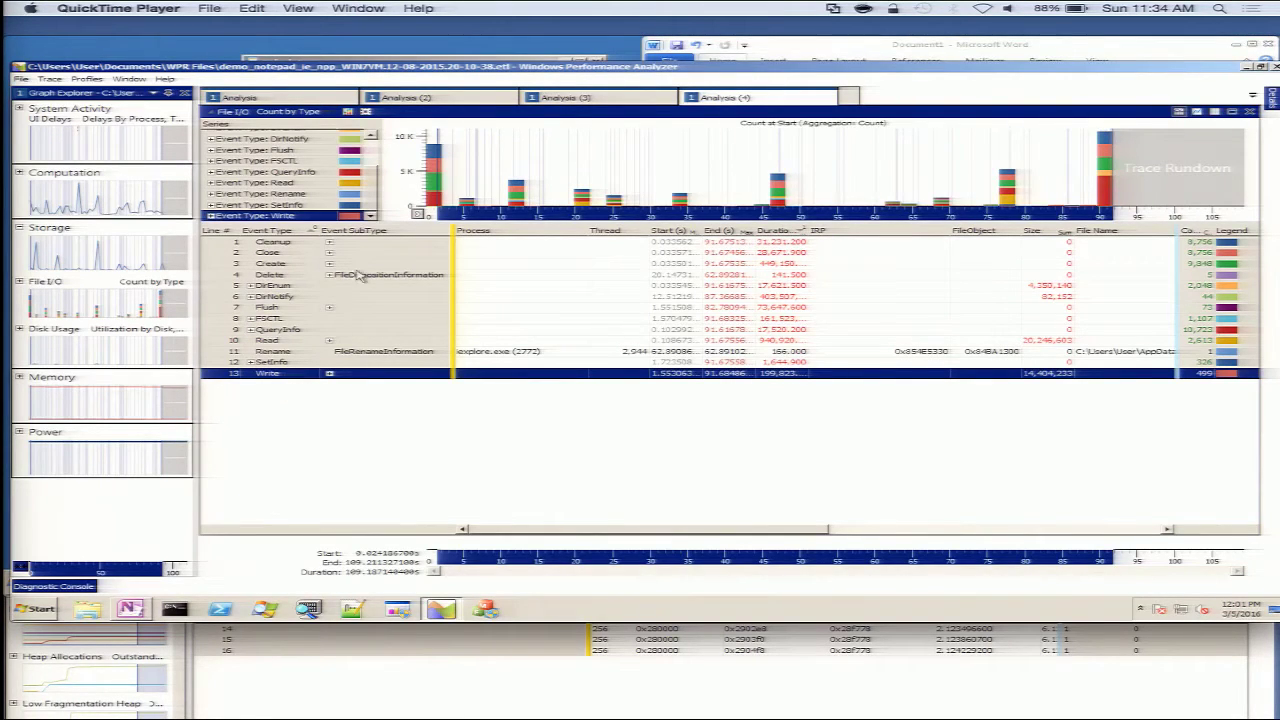
right_click(270, 380)
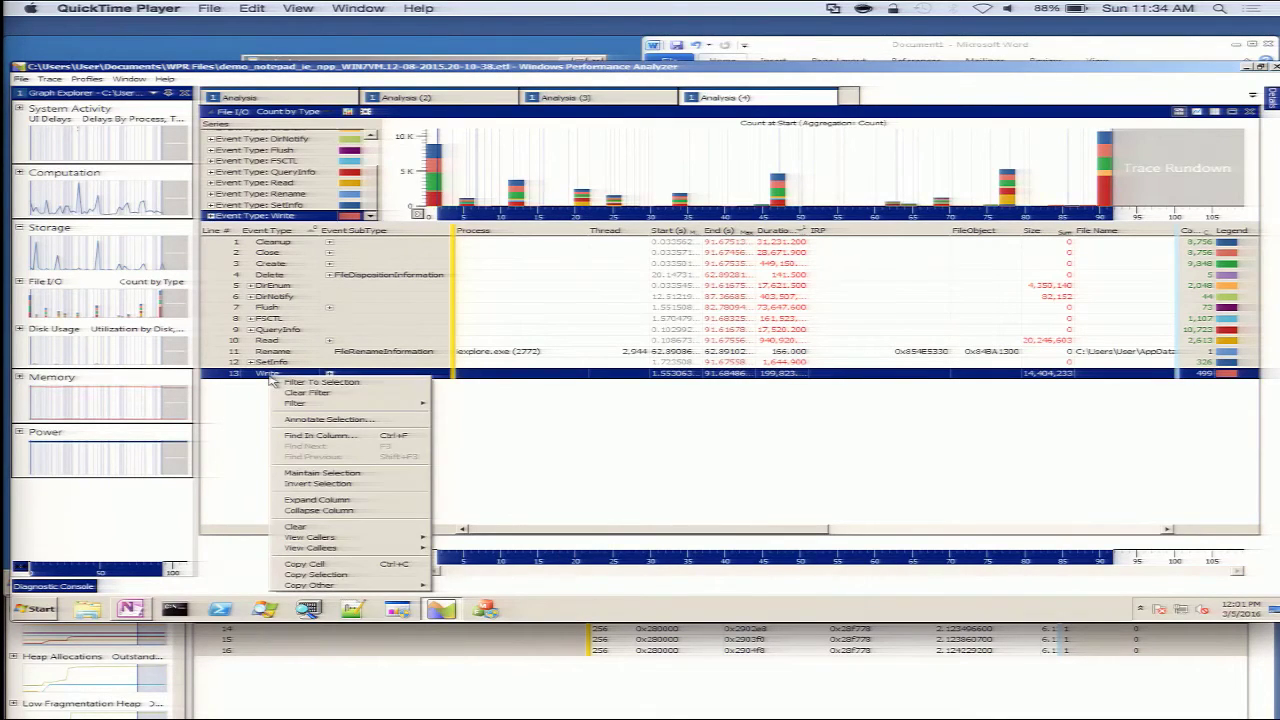
left_click(281, 386)
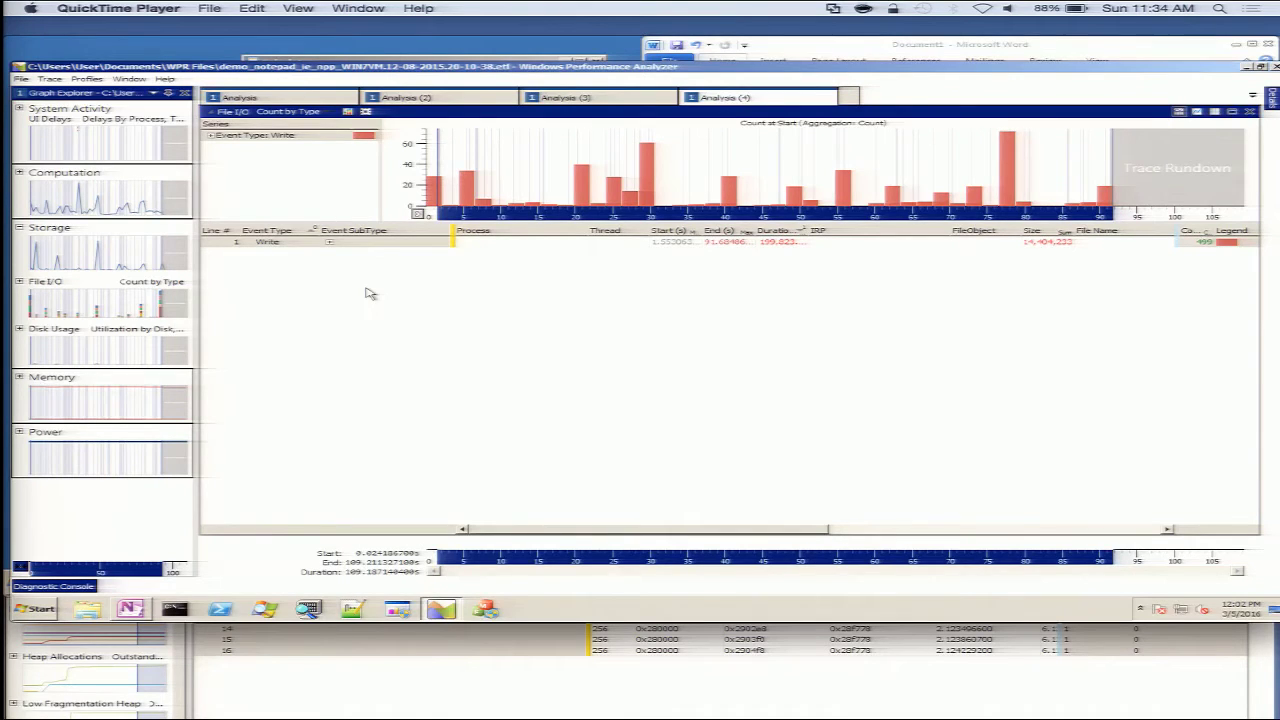
left_click(333, 245)
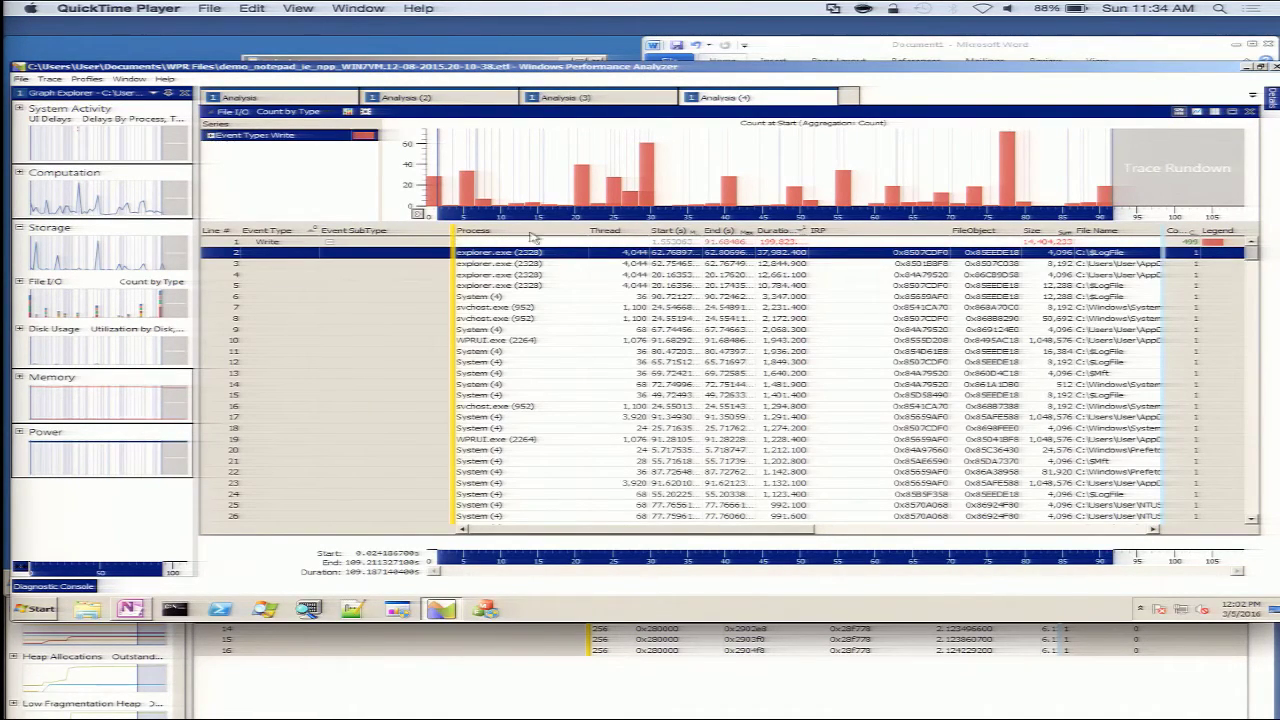
- Hide the Thread, IRP and FileObject columns in the File I/O Count by Type table
right_click(568, 233)
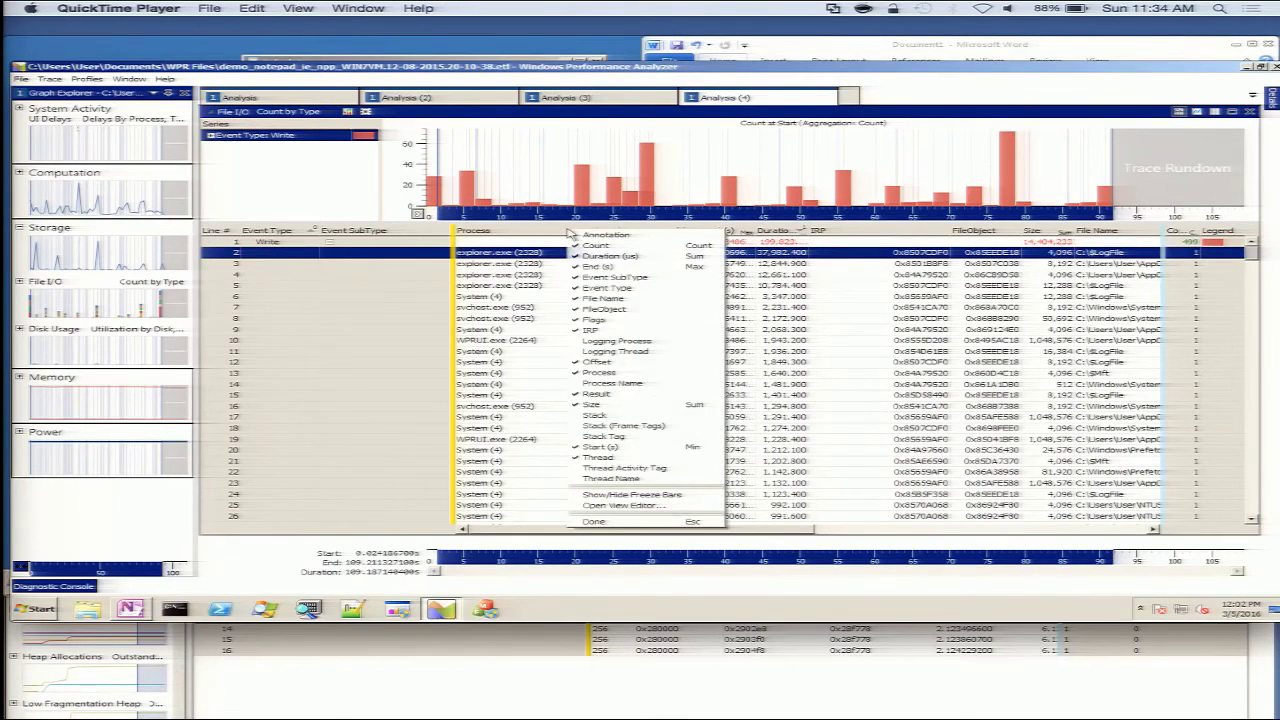
left_click(596, 458)
left_click(591, 331)
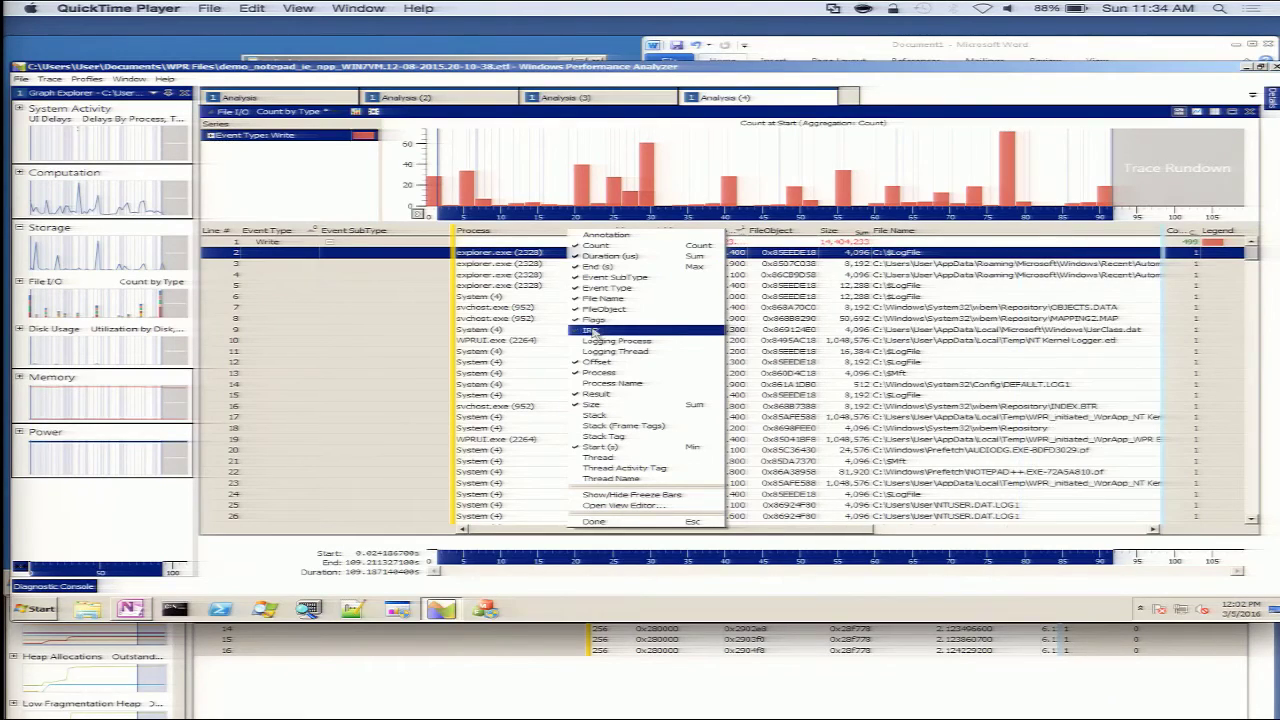
left_click(596, 310)
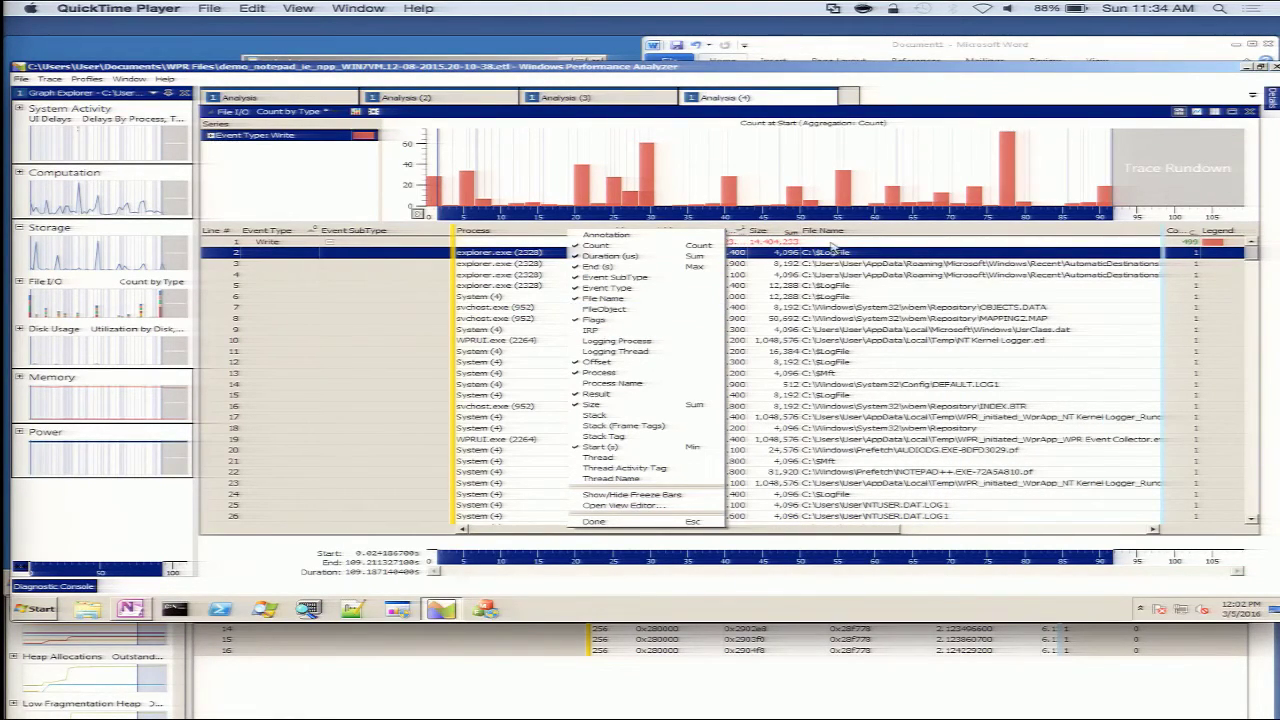
left_click(831, 245)
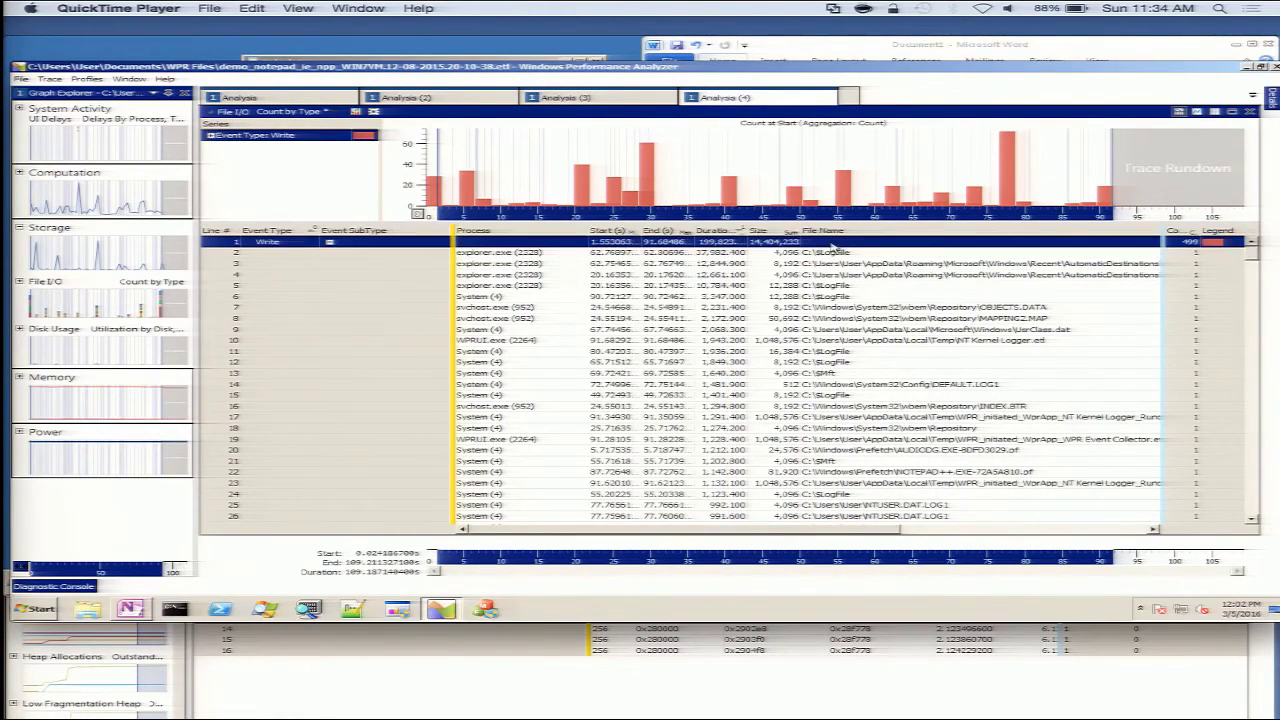
- Search the File Name column of the Write events for the next entry containing hellow.txt
right_click(833, 246)
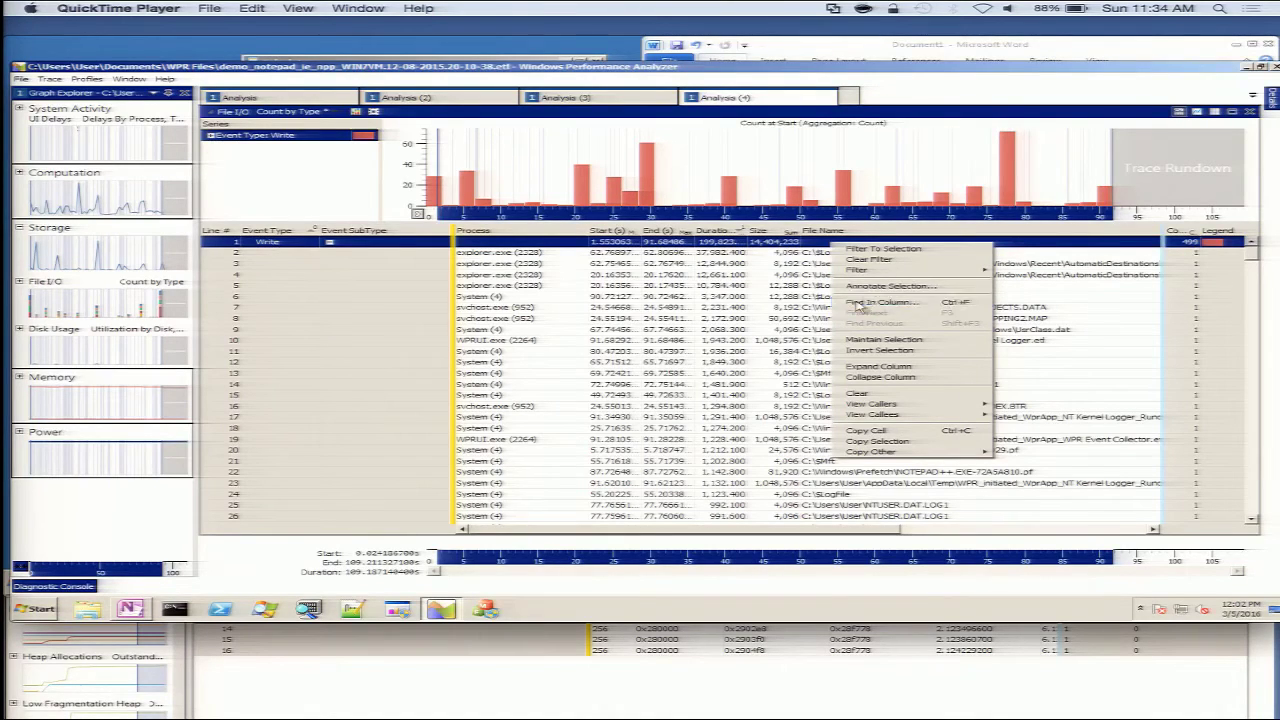
left_click(858, 303)
type("hell")
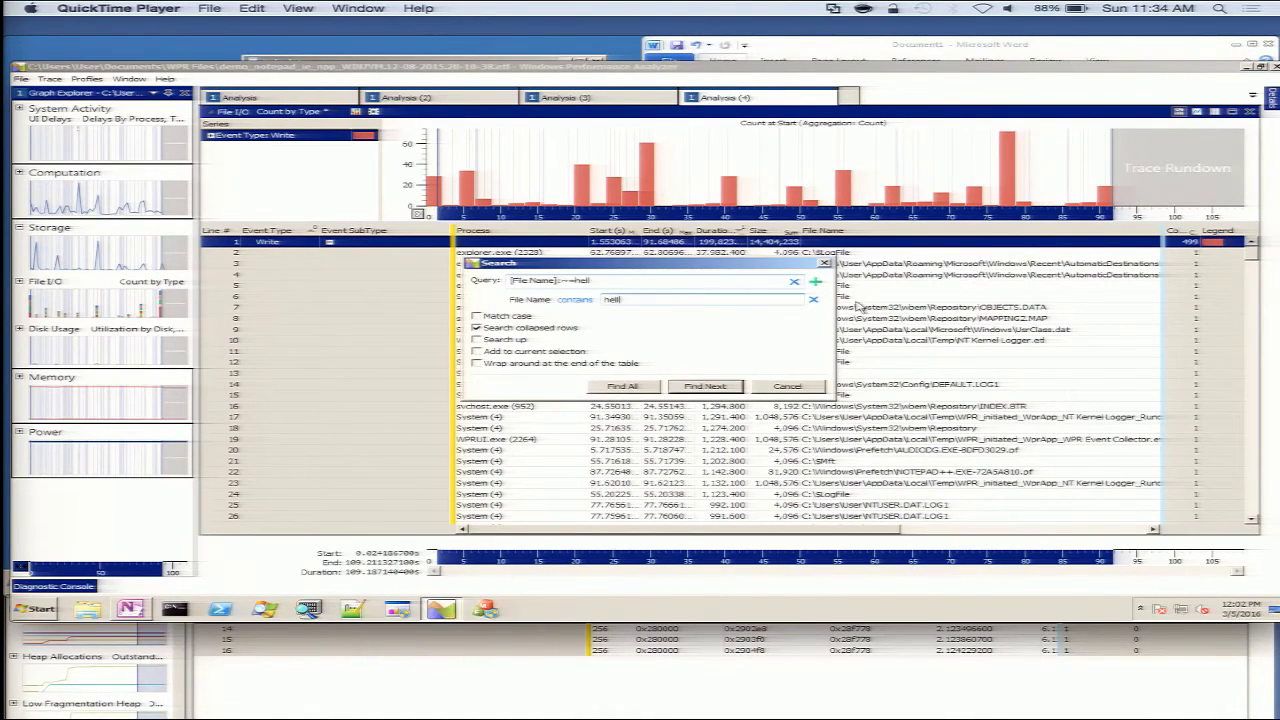
type("ow.txt")
left_click(722, 388)
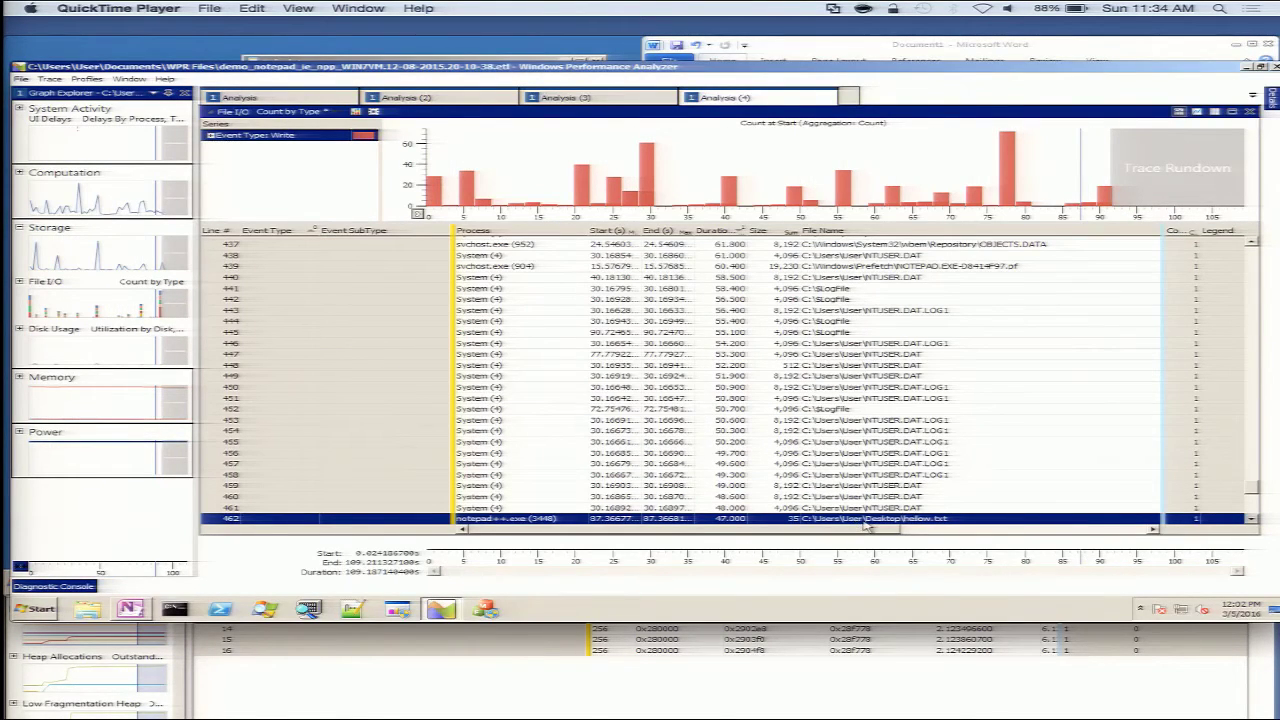
- Sort the Write events by File Name and examine the notepad.exe and notepad++.exe writes to hellow.txt
scroll(888, 236, "right", 3)
left_click(888, 234)
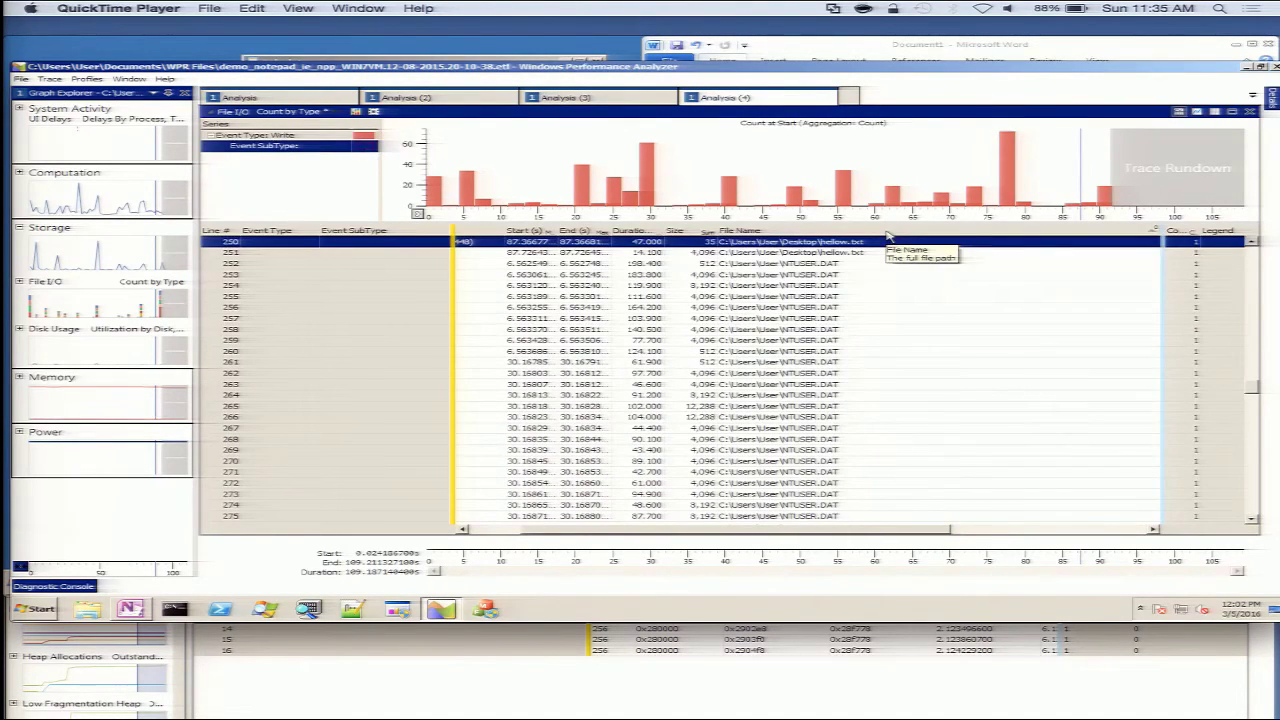
scroll(1250, 244, "up", 6)
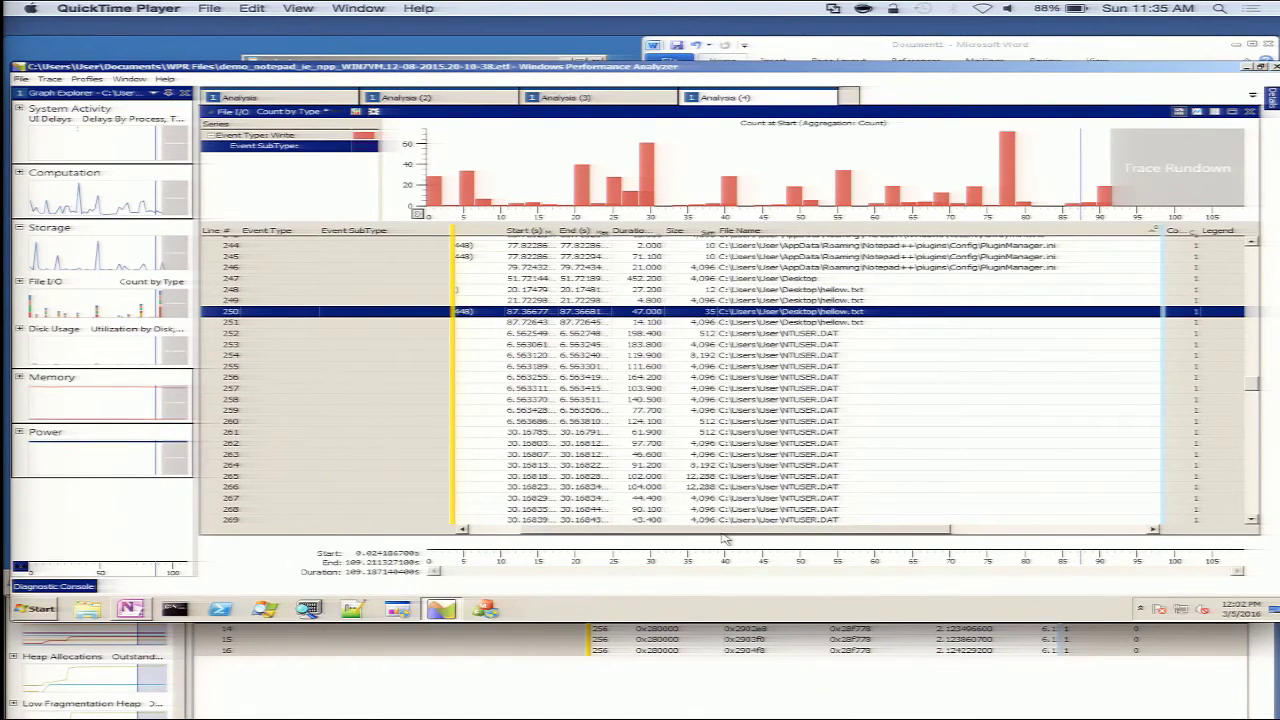
scroll(625, 531, "left", 3)
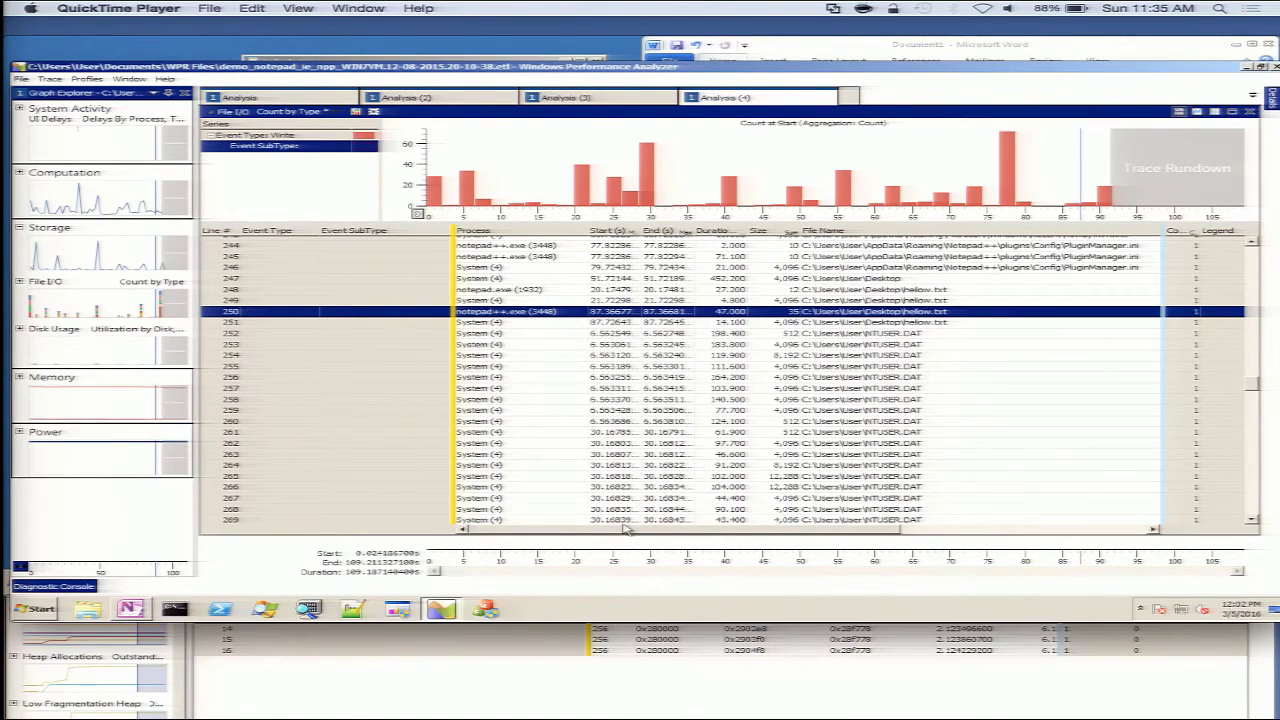
left_click(496, 291)
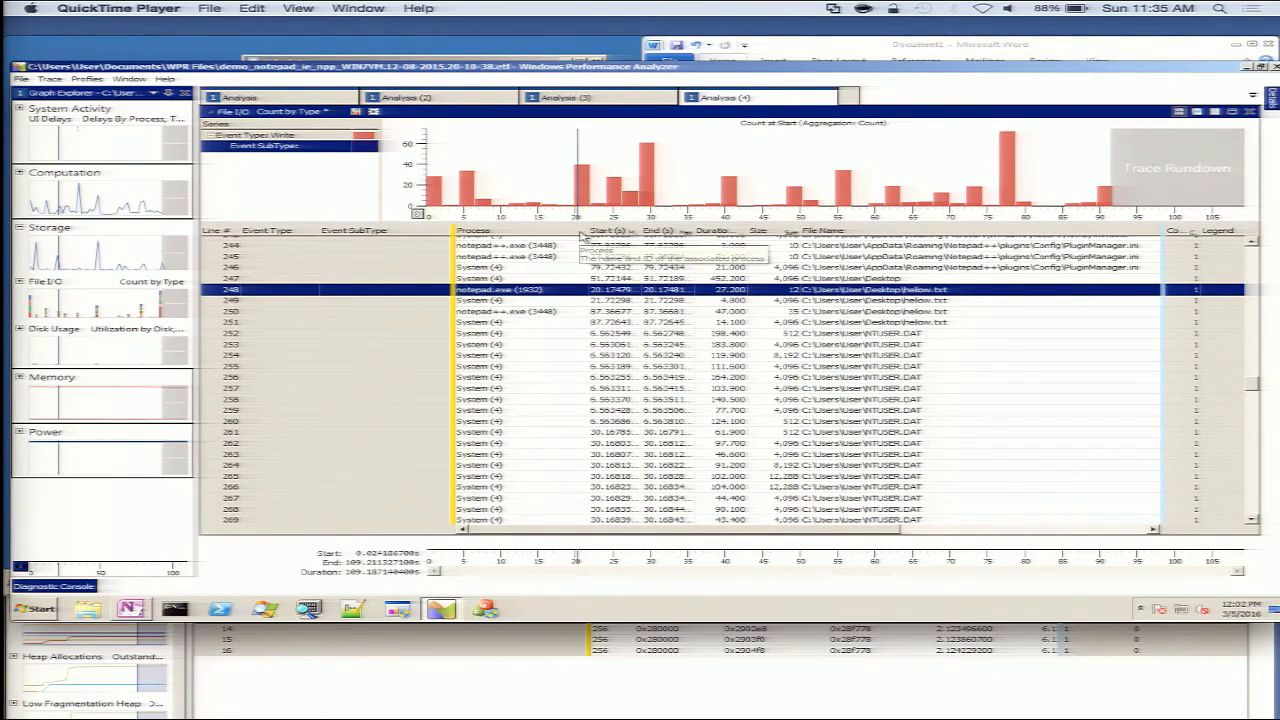
left_click(797, 313)
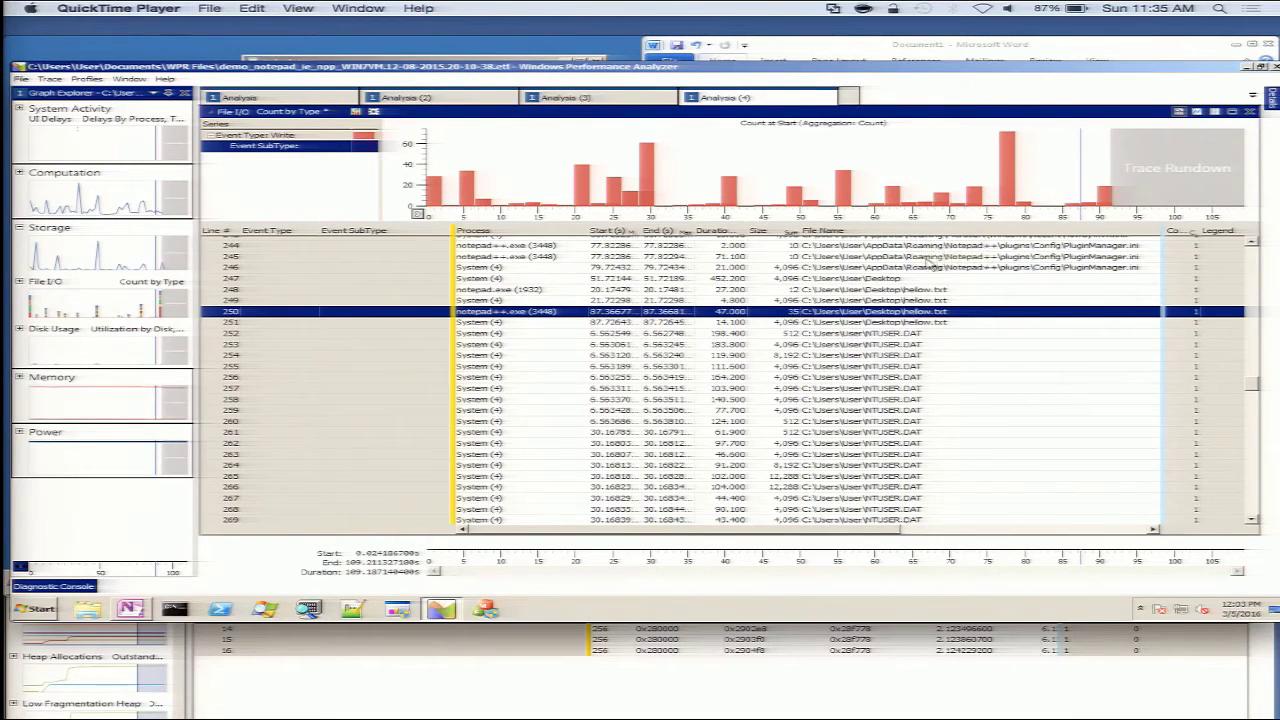
- Collapse the Write events and clear the filter so all event types are included
left_click_drag(1258, 383, 1256, 246)
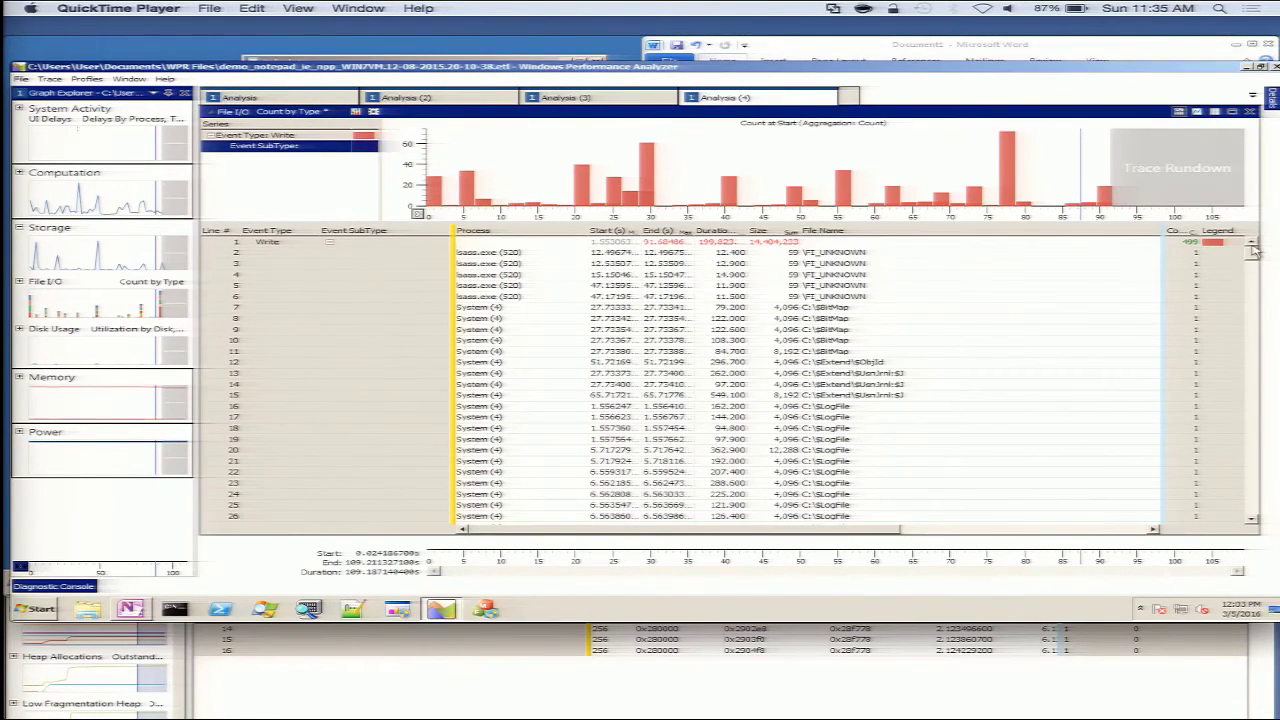
double_click(333, 246)
right_click(290, 243)
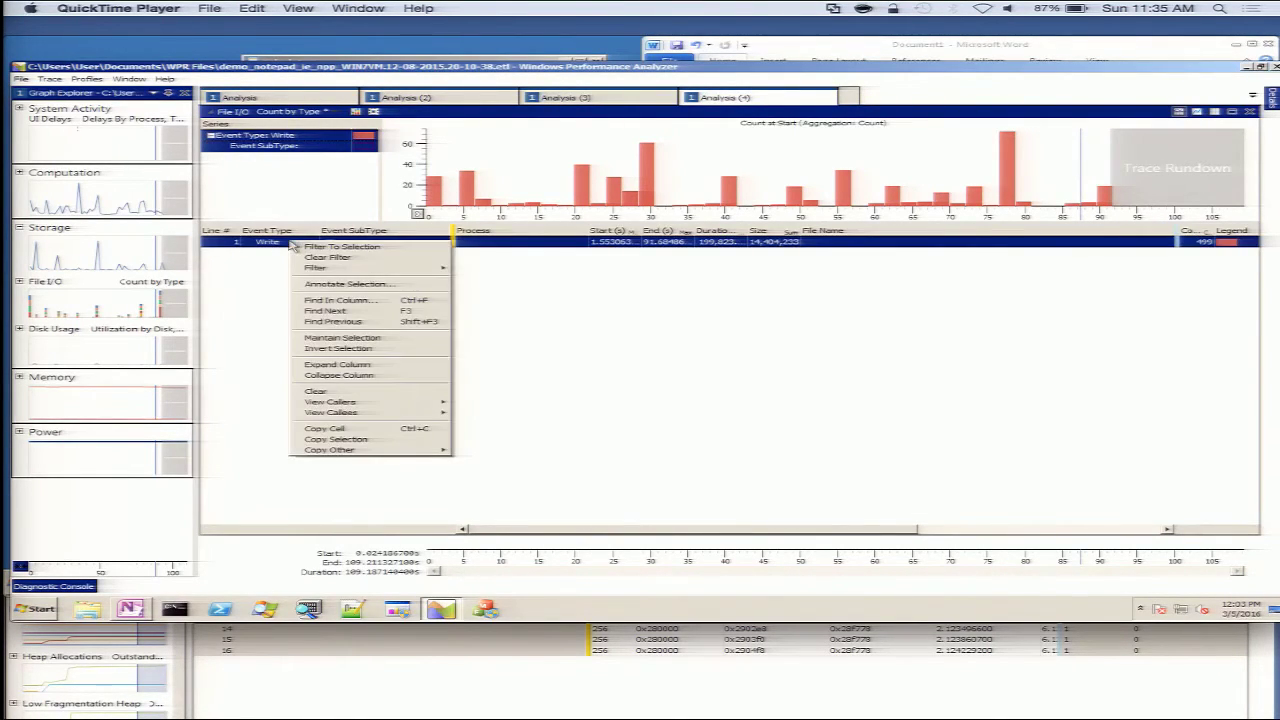
left_click(300, 258)
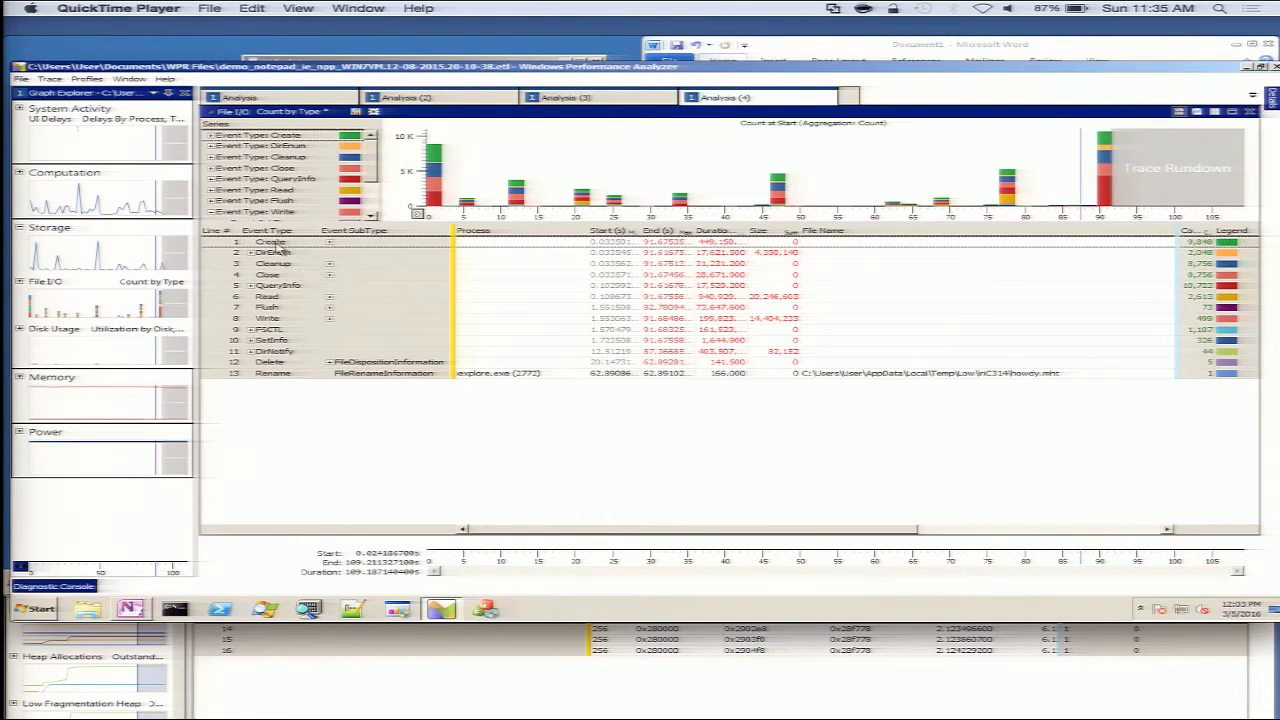
- Filter the File I/O Count by Type view to the Create event type and expand its individual events
left_click(277, 243)
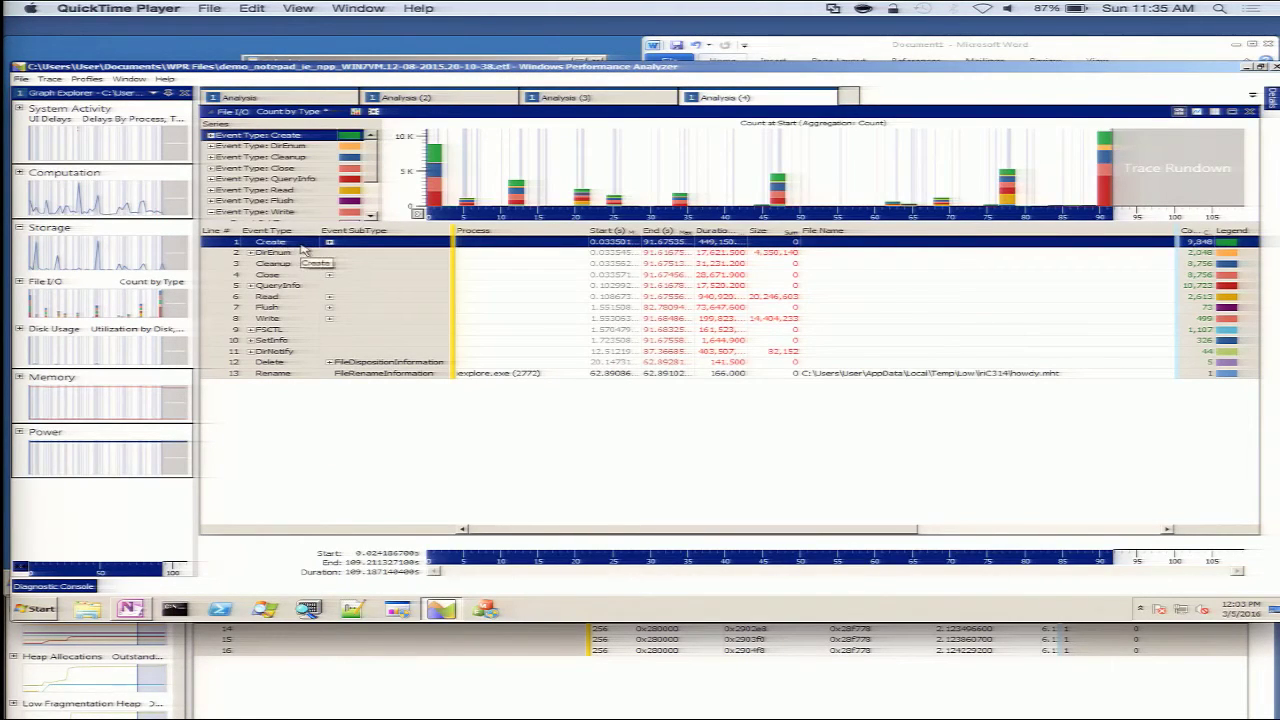
right_click(305, 250)
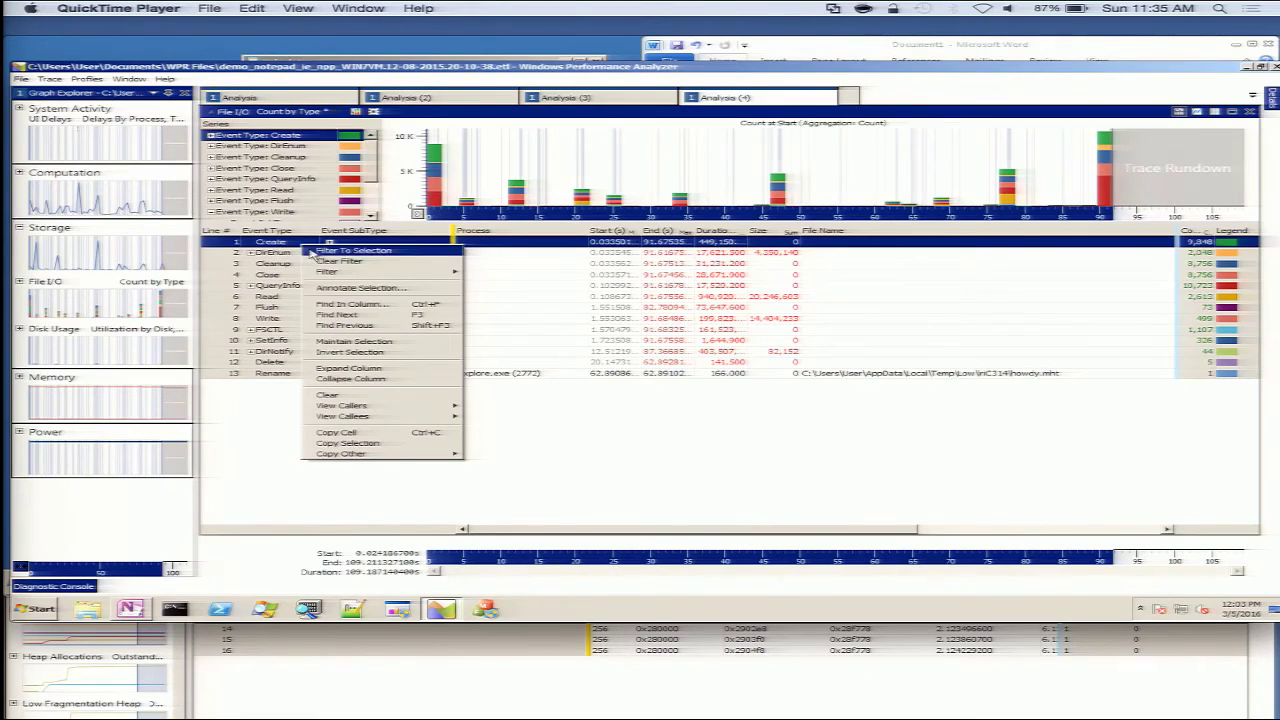
left_click(312, 250)
left_click(332, 244)
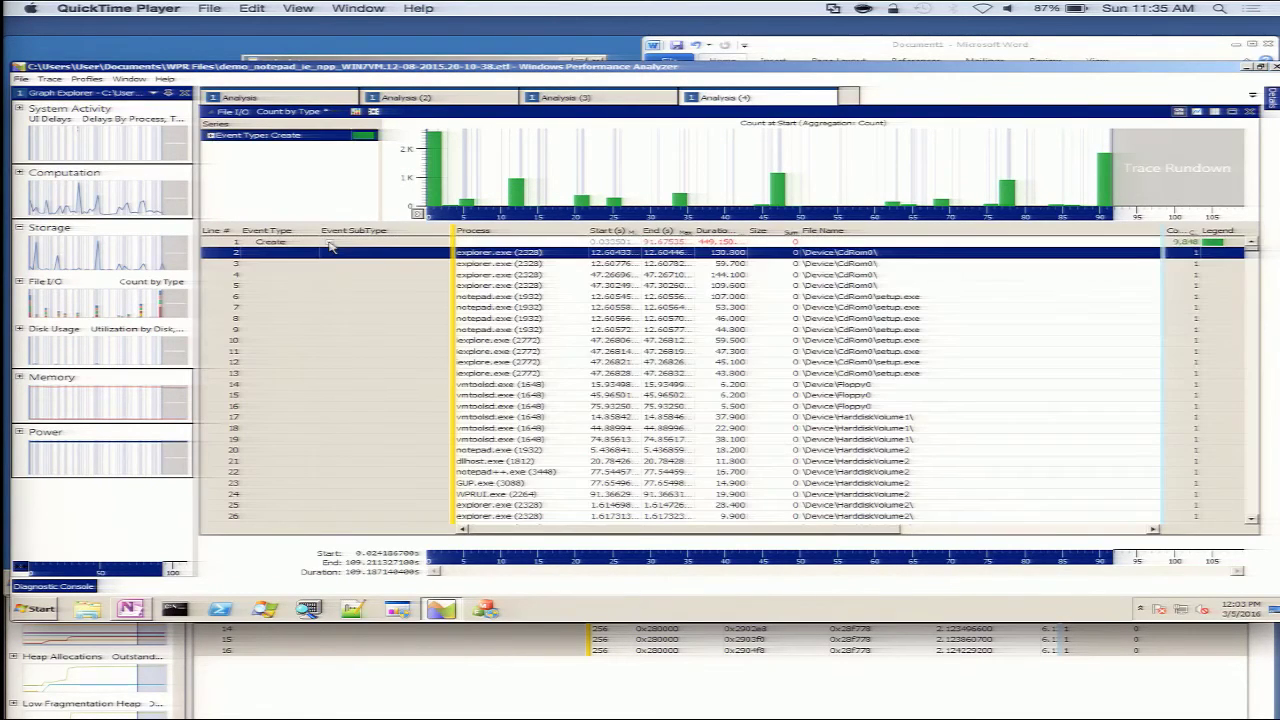
- Search the File Name column of the Create events for howdy.mht and examine which process created it
right_click(955, 248)
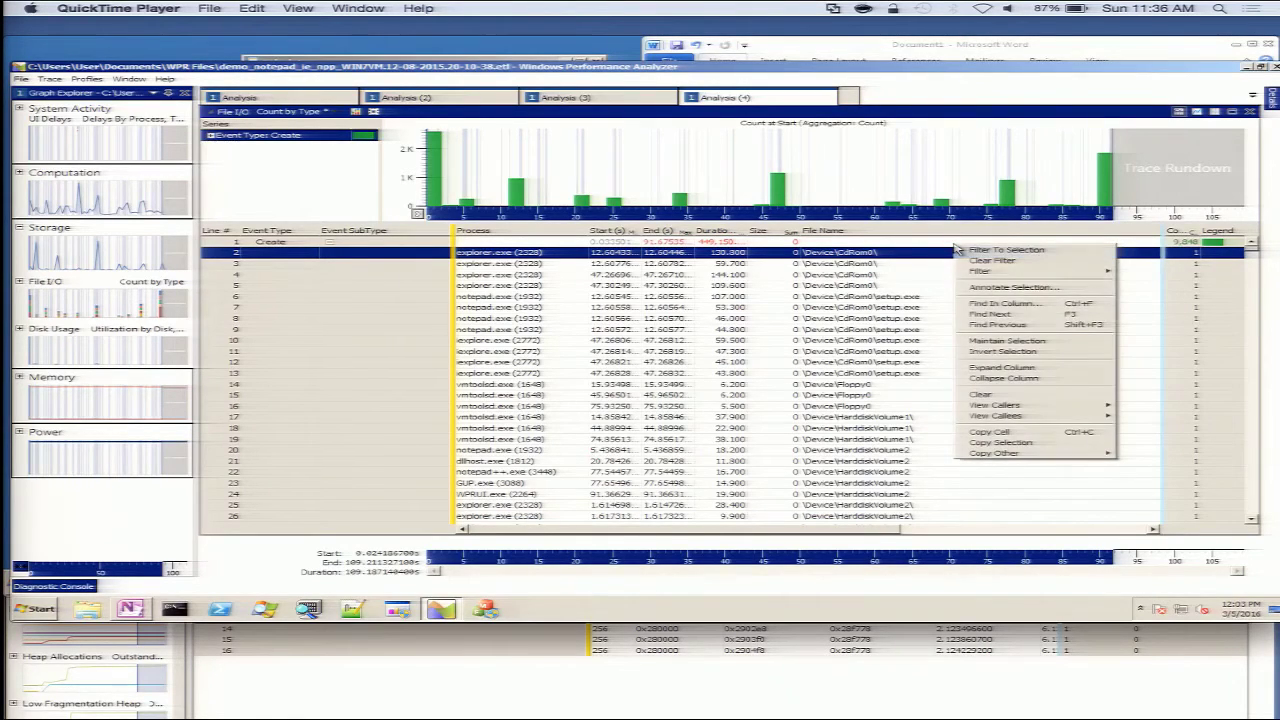
left_click(990, 303)
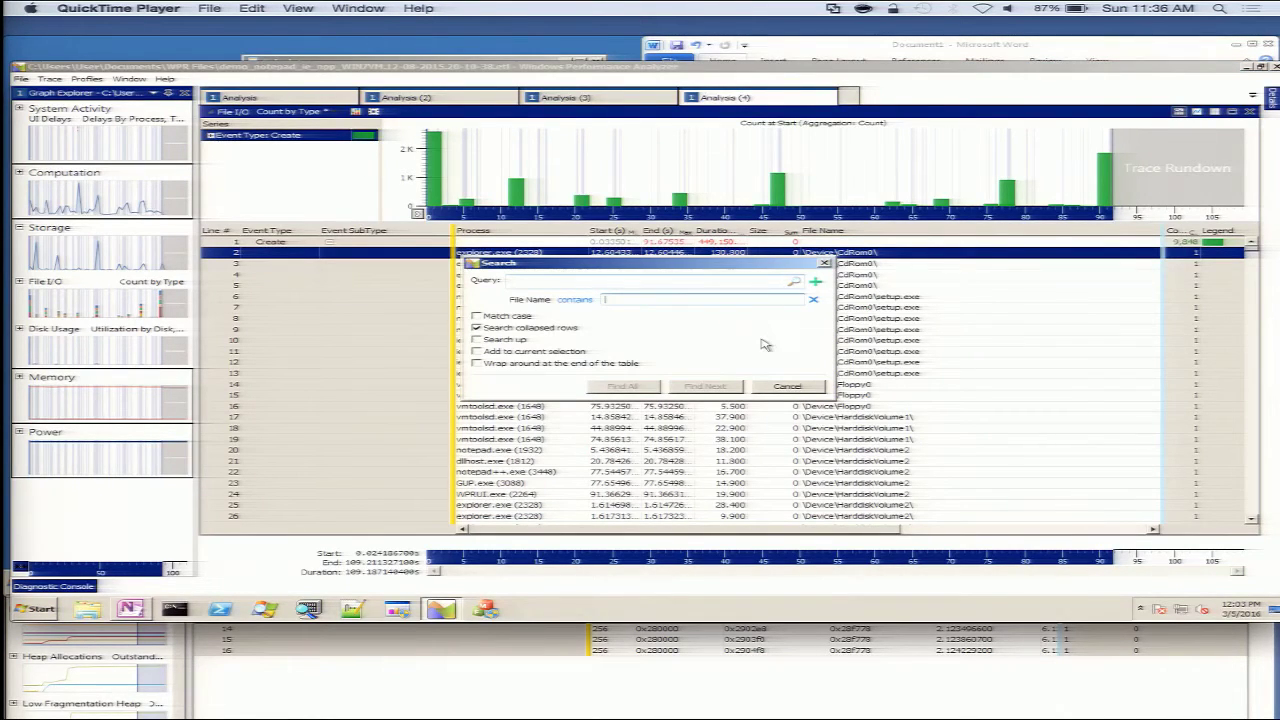
type("how")
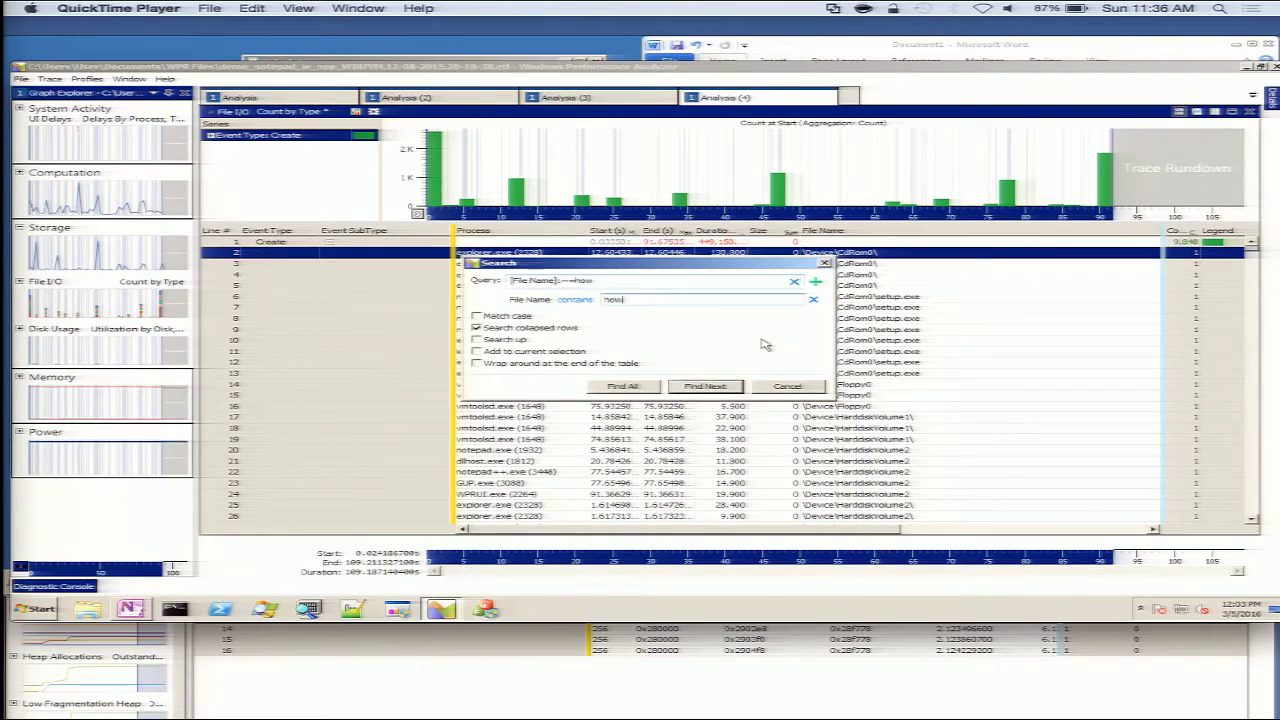
type("dy.mht")
left_click(697, 390)
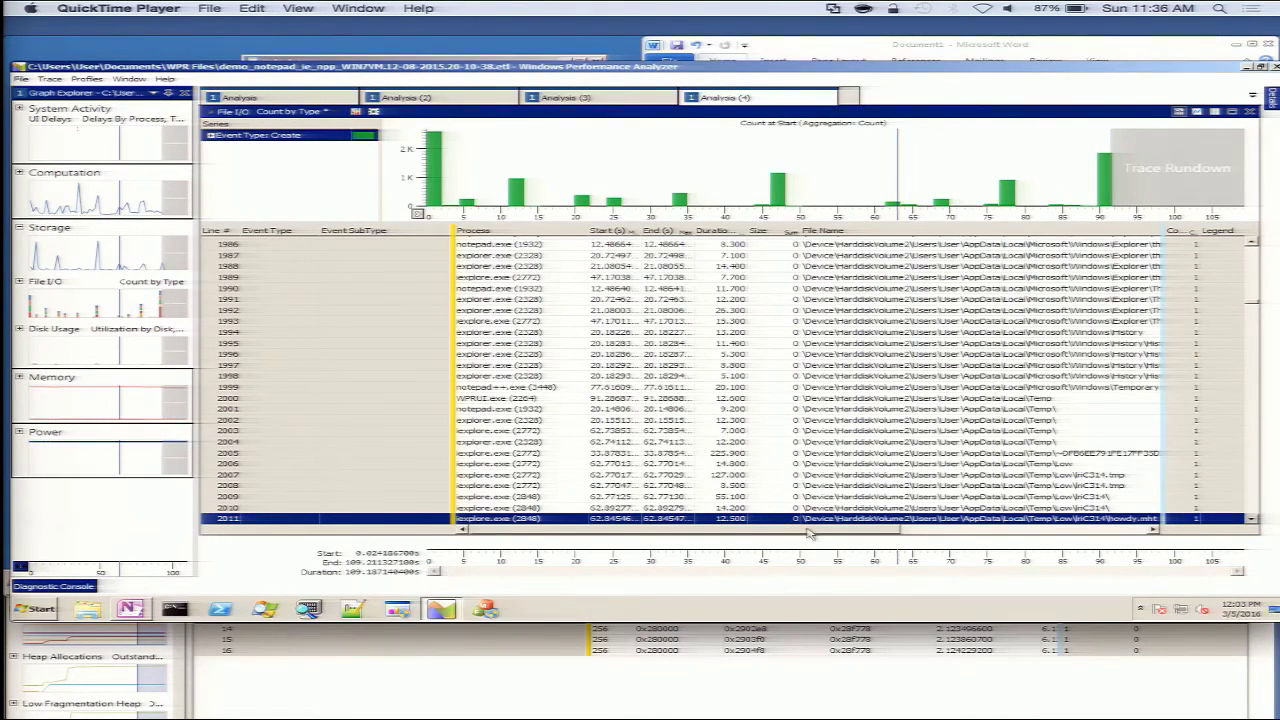
mouse_move(806, 533)
left_mouse_down()
mouse_move(890, 527)
mouse_move(800, 533)
left_mouse_up()
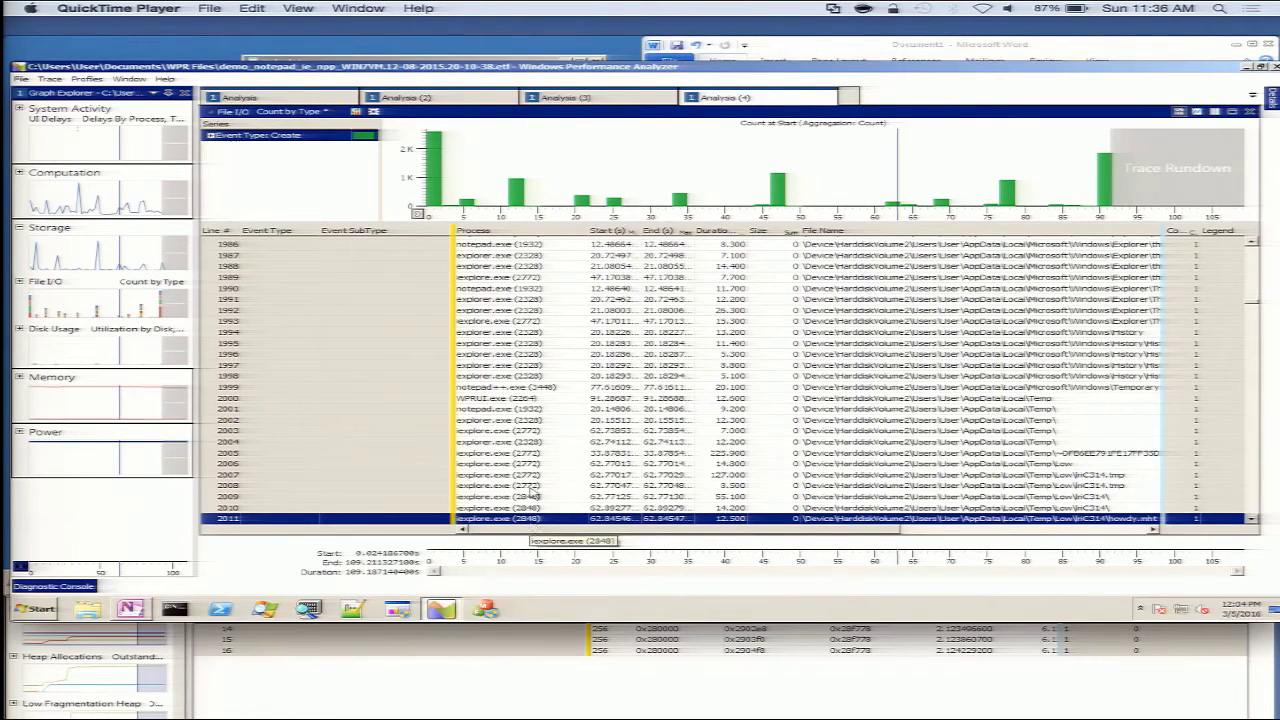
- Return to the Analysis (3) view, collapse notepad.exe (1932) and clear the process filter
left_click(568, 99)
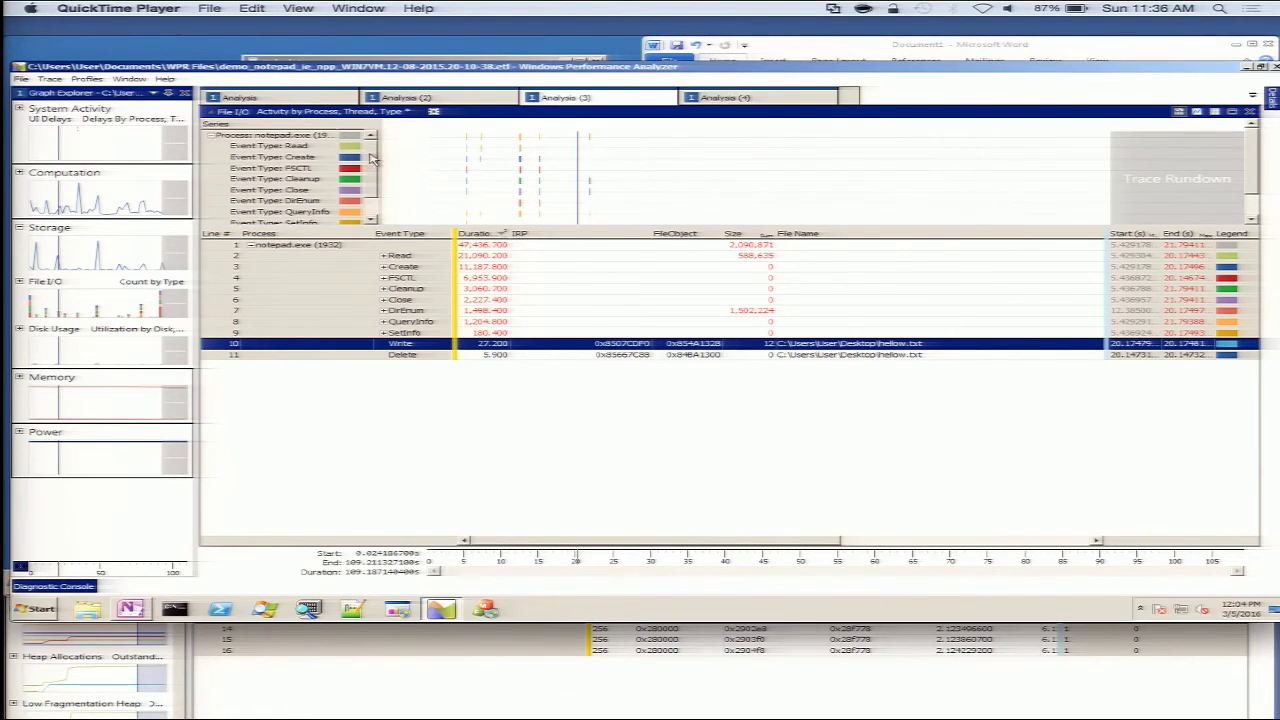
left_click(211, 136)
right_click(237, 140)
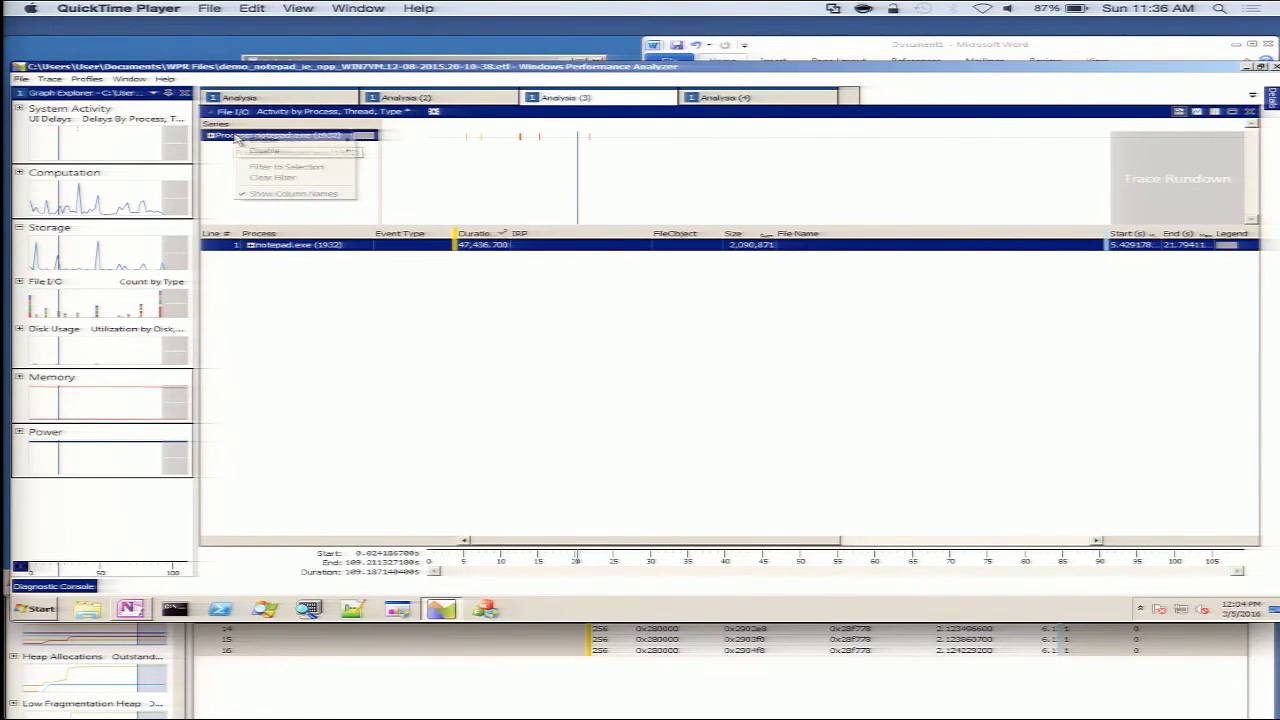
left_click(252, 178)
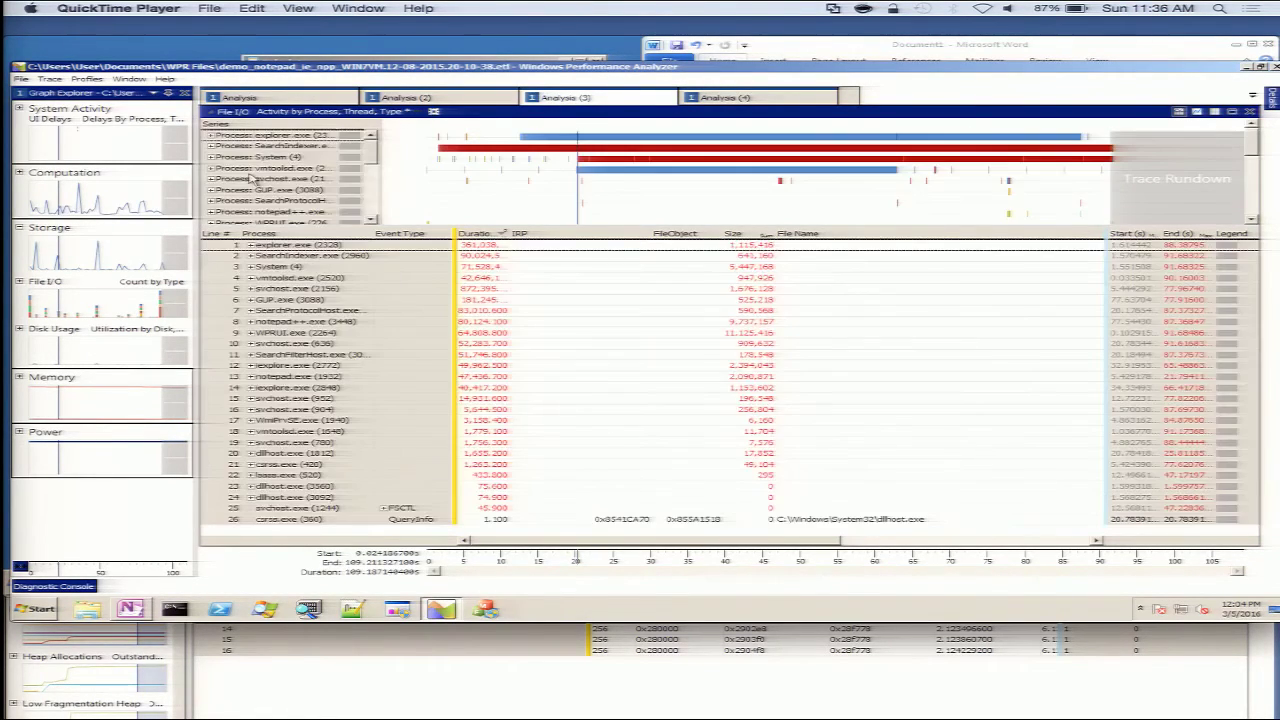
- Filter the File I/O Activity by Process, Thread, Type view in Analysis (3) to the iexplore.exe (2848) process
left_click(370, 220)
left_click(370, 220)
left_click(370, 220)
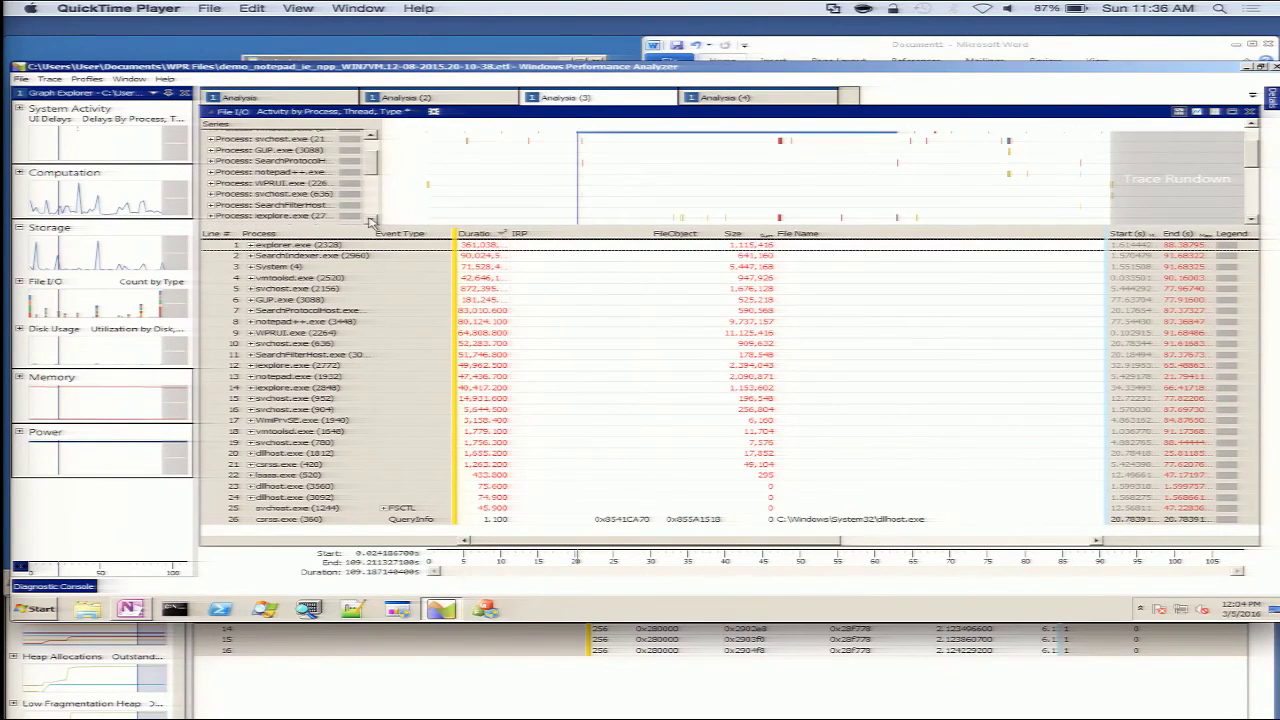
left_click(370, 220)
left_click(370, 220)
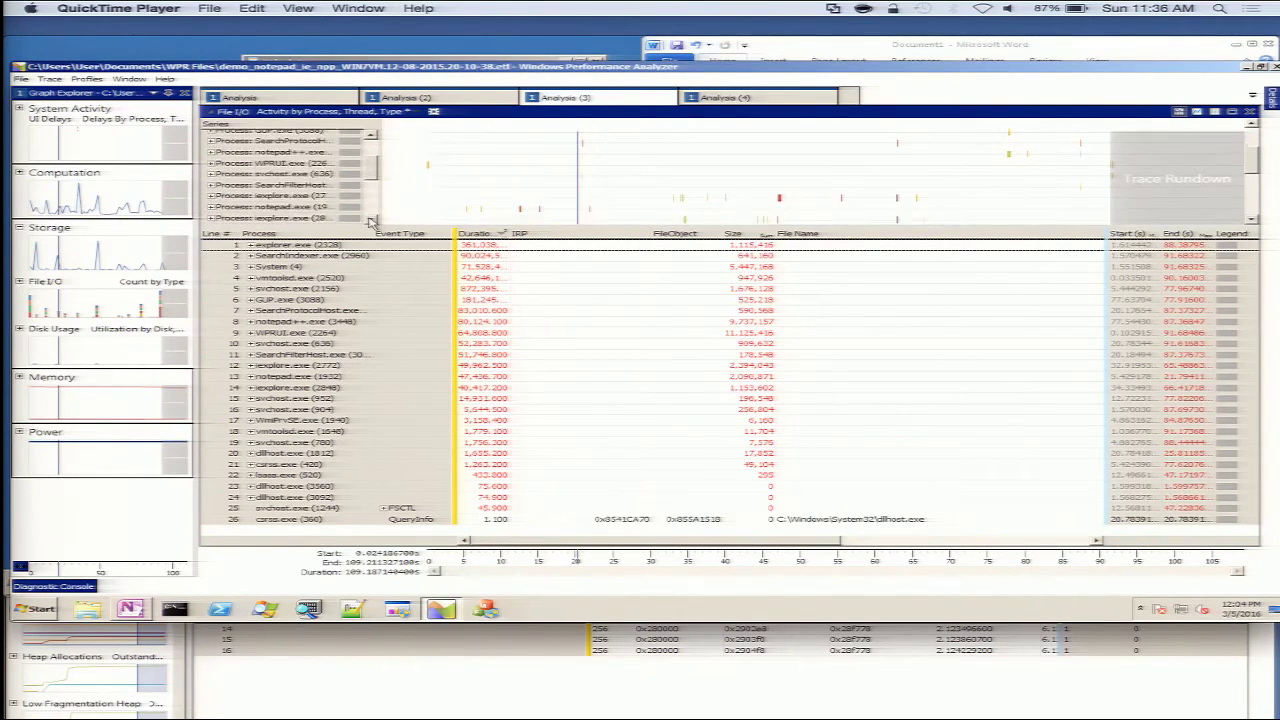
left_click(370, 220)
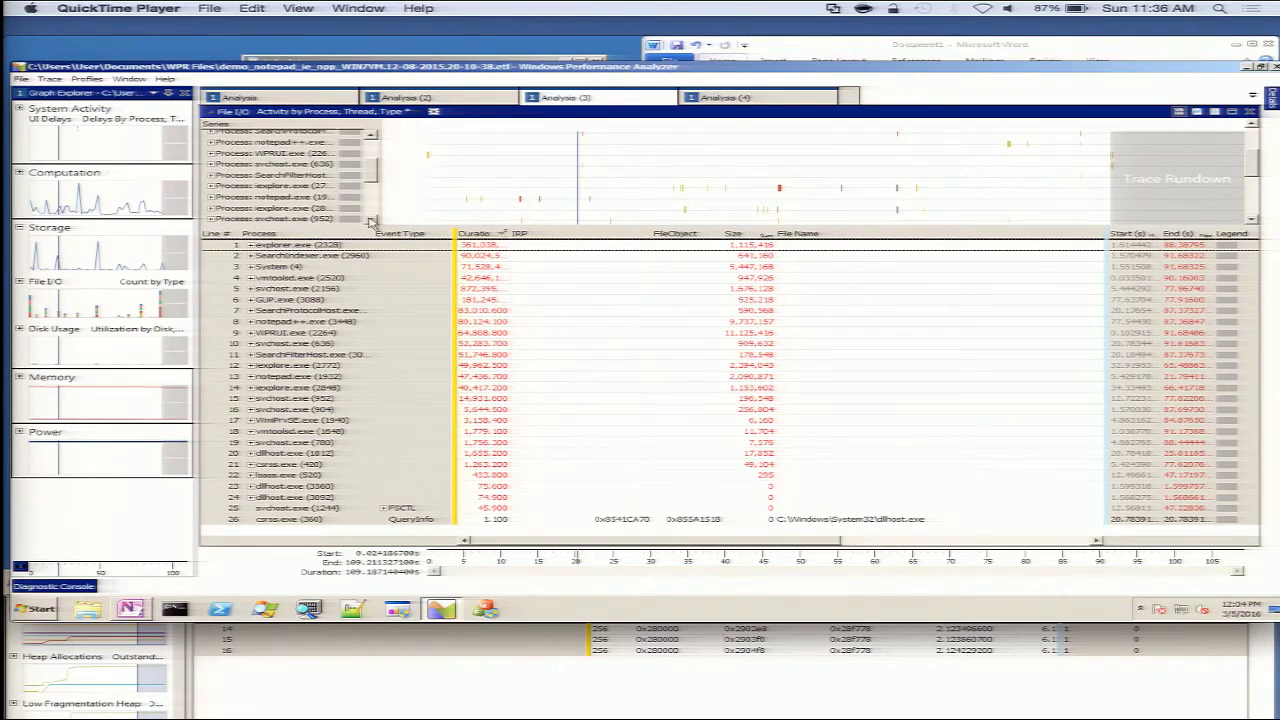
left_click(315, 210)
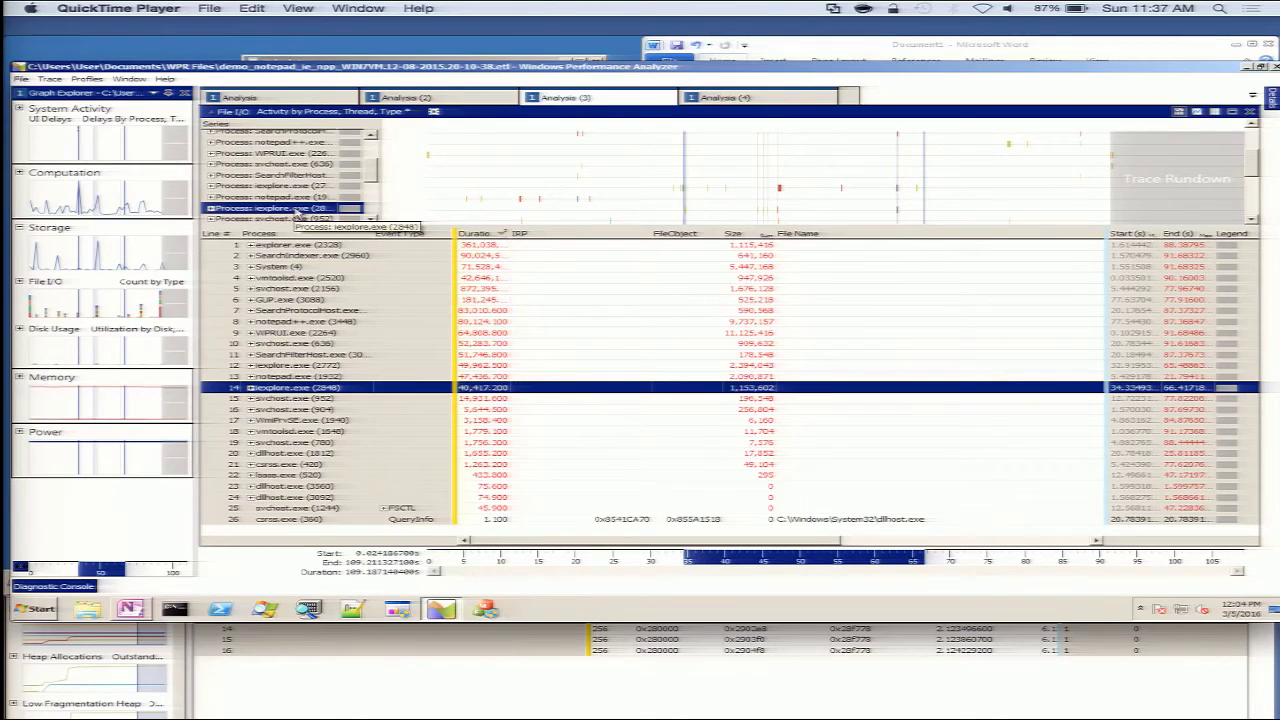
right_click(297, 214)
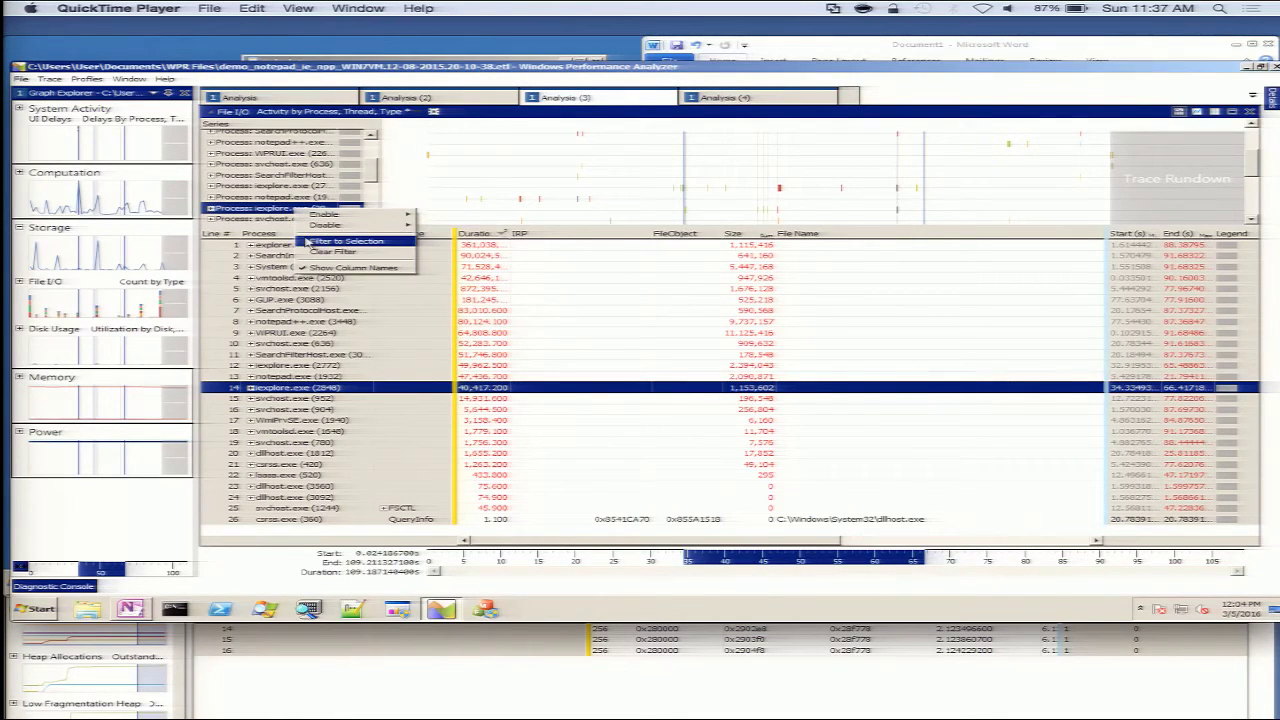
left_click(307, 242)
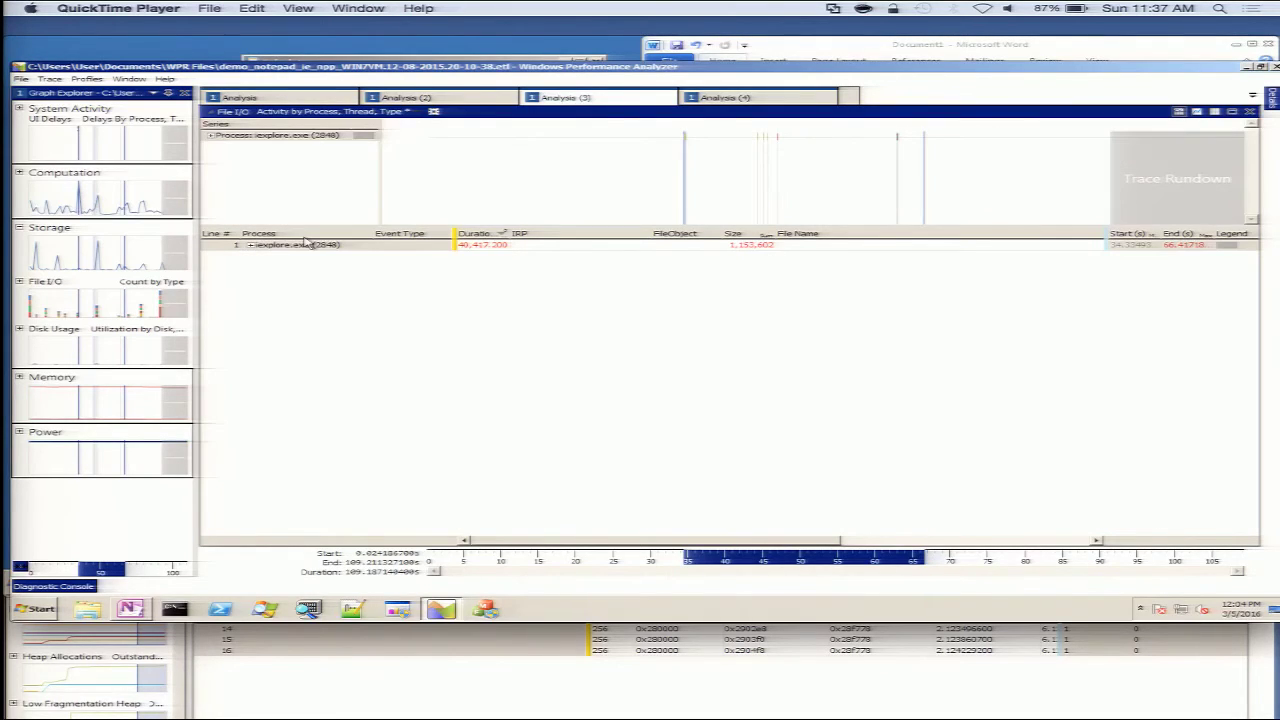
- Expand iexplore.exe (2848) into its event types and expand the Write events
left_click(249, 246)
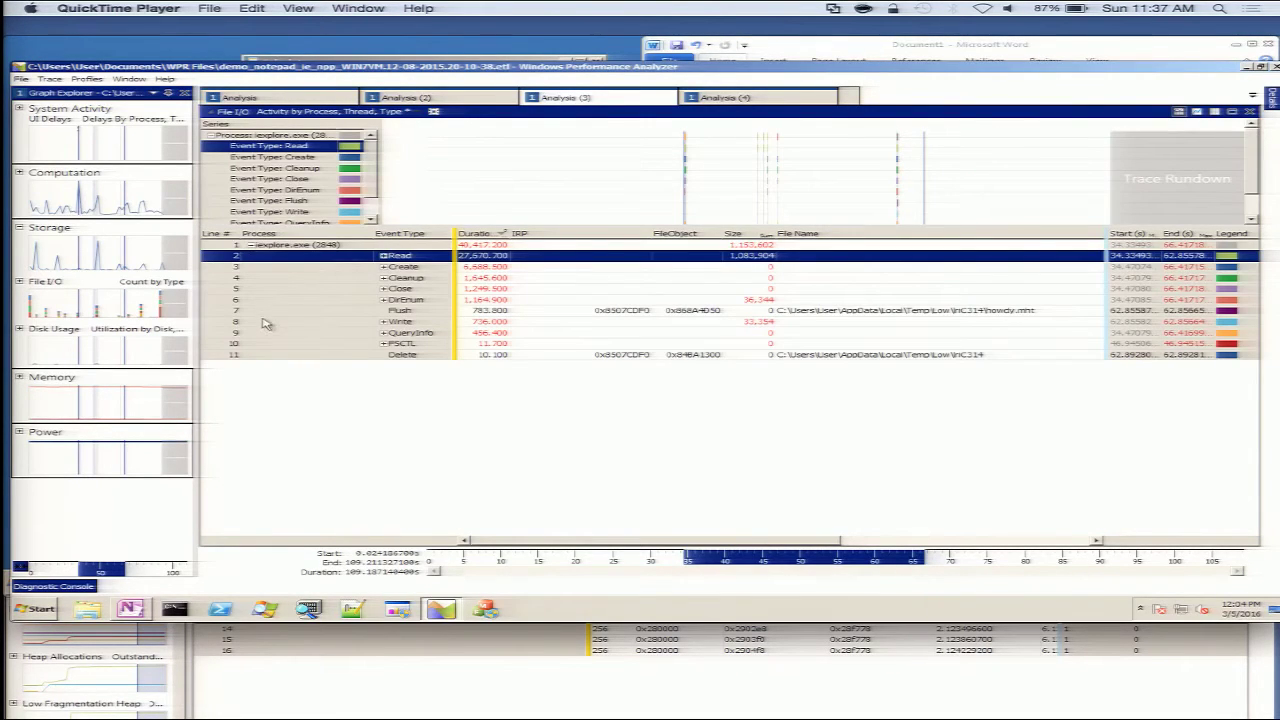
left_click(438, 322)
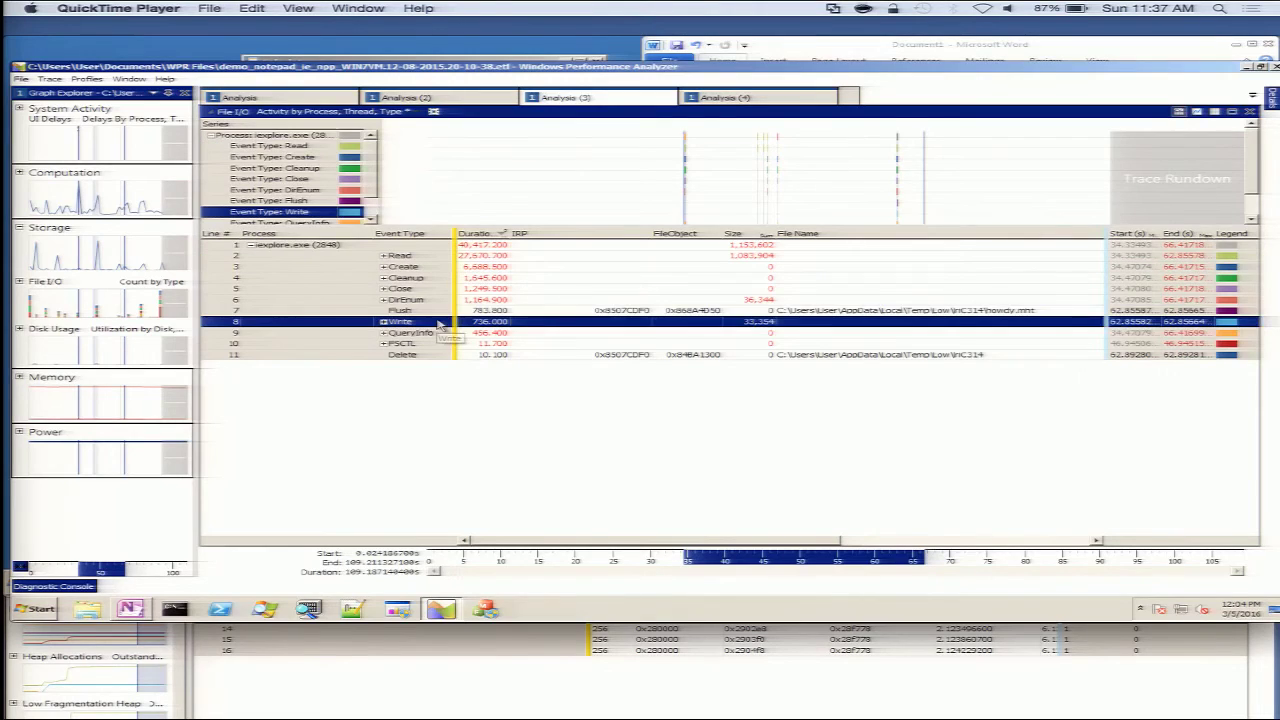
left_click(384, 321)
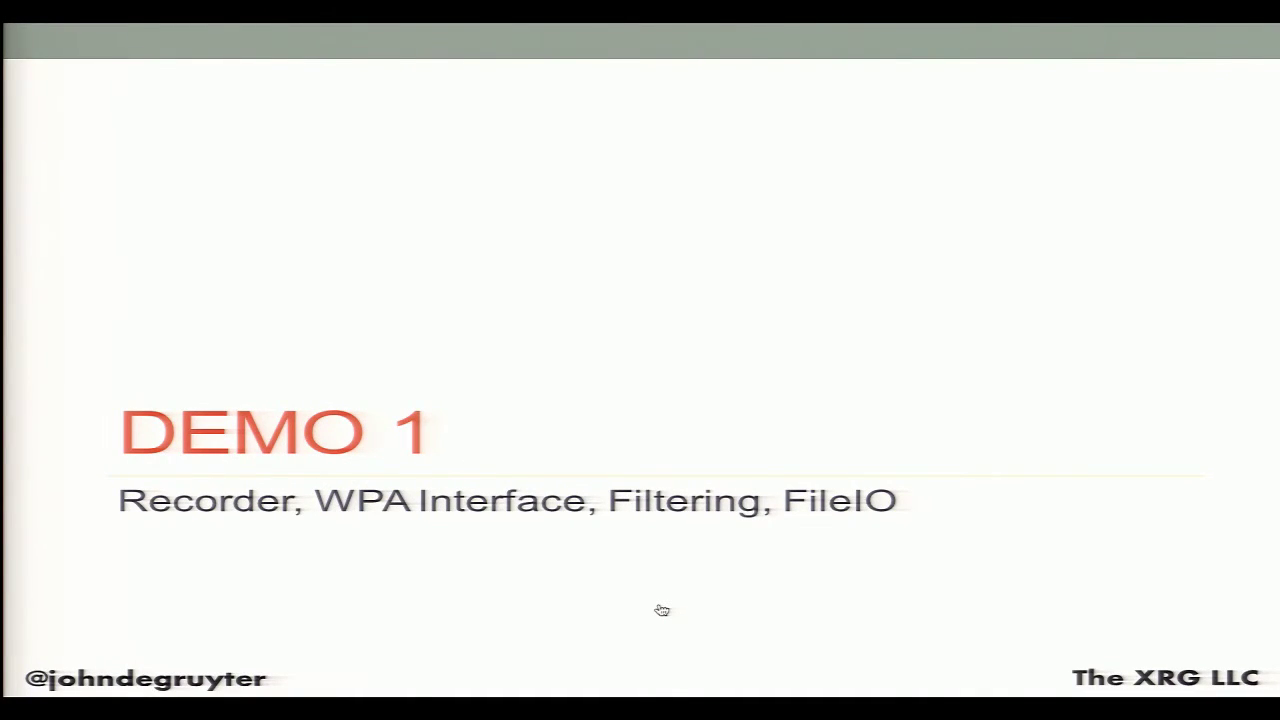
key("Right")
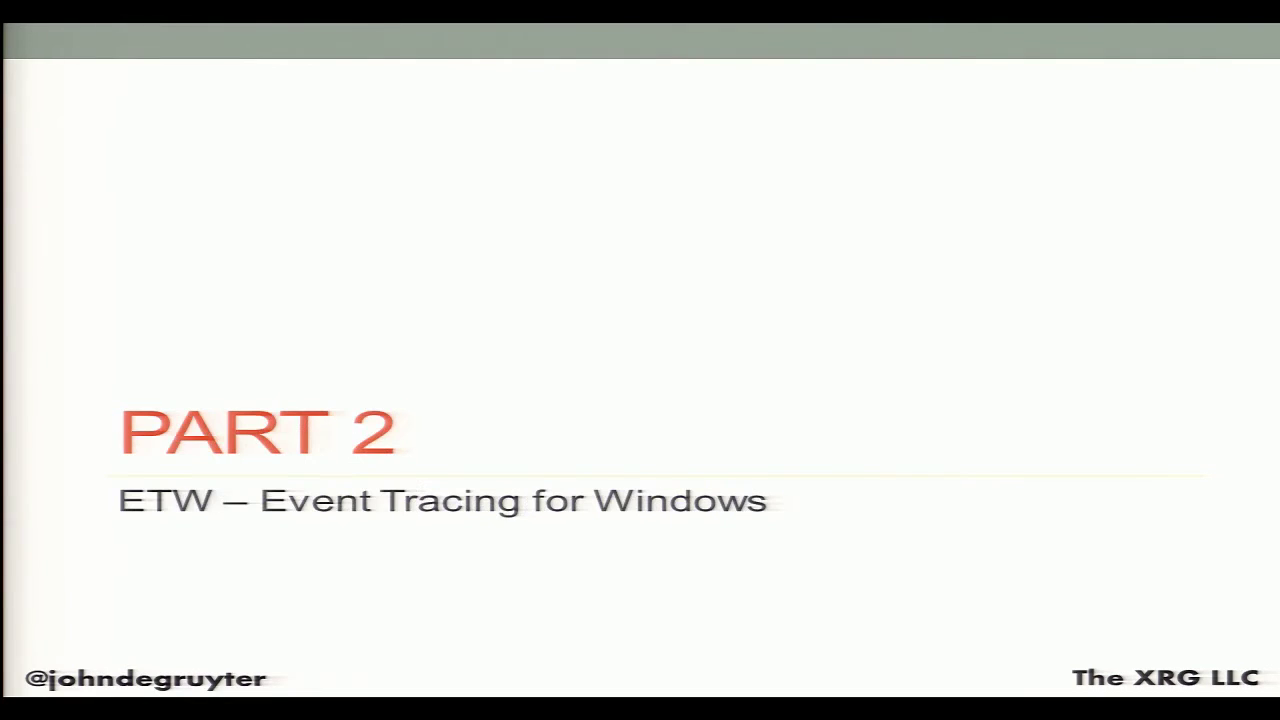
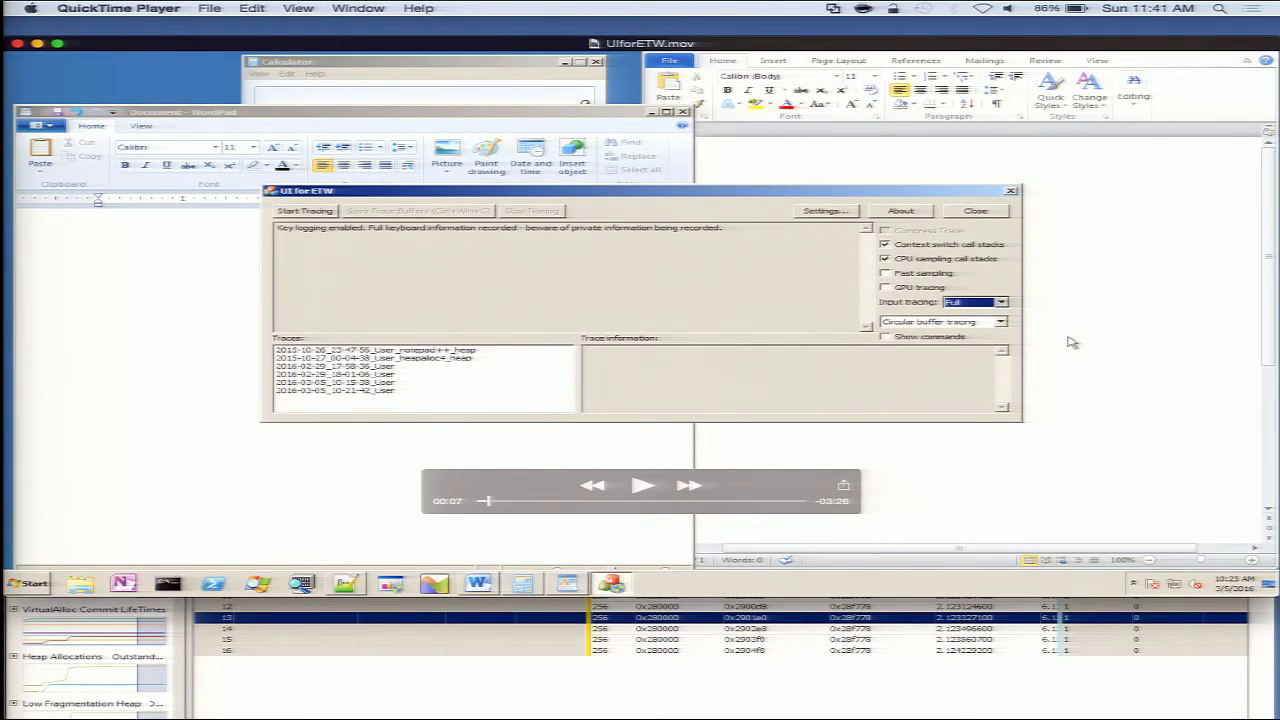
- Play UIforETW.mov from 00:07, pause at 00:21 after tracing starts, and resume to examine the recorded keyboard events
key("space")
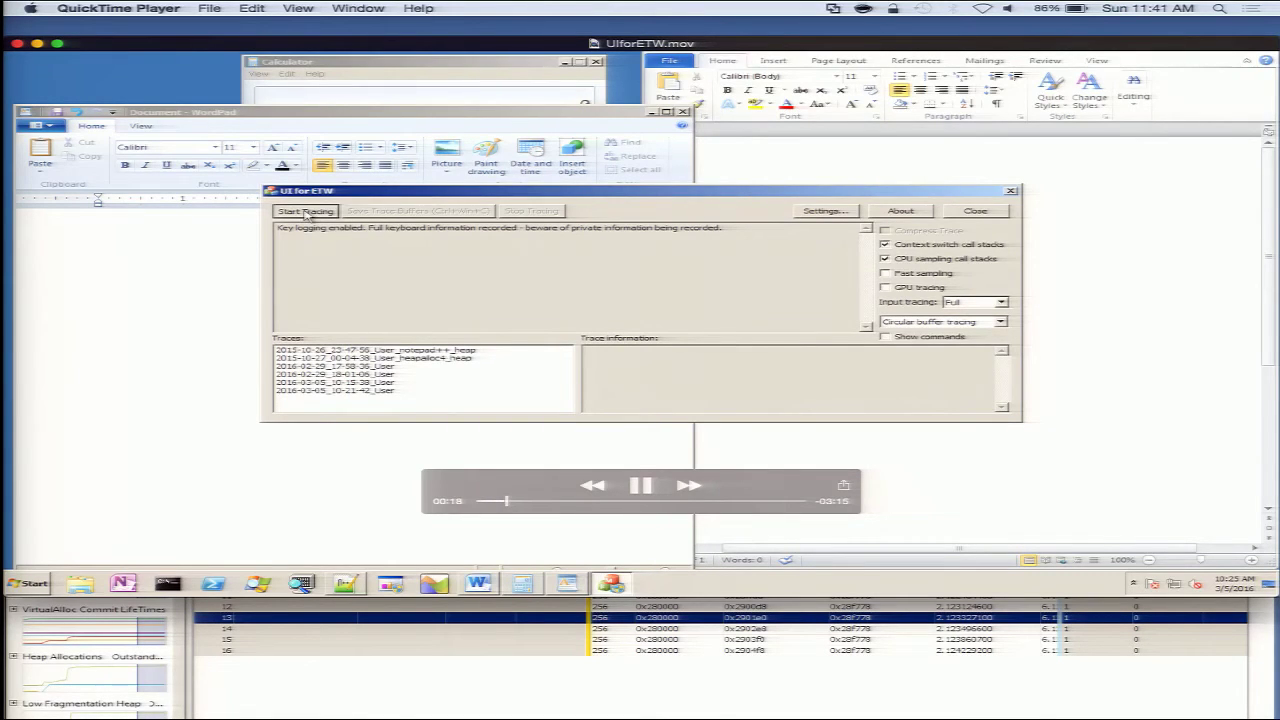
key("space")
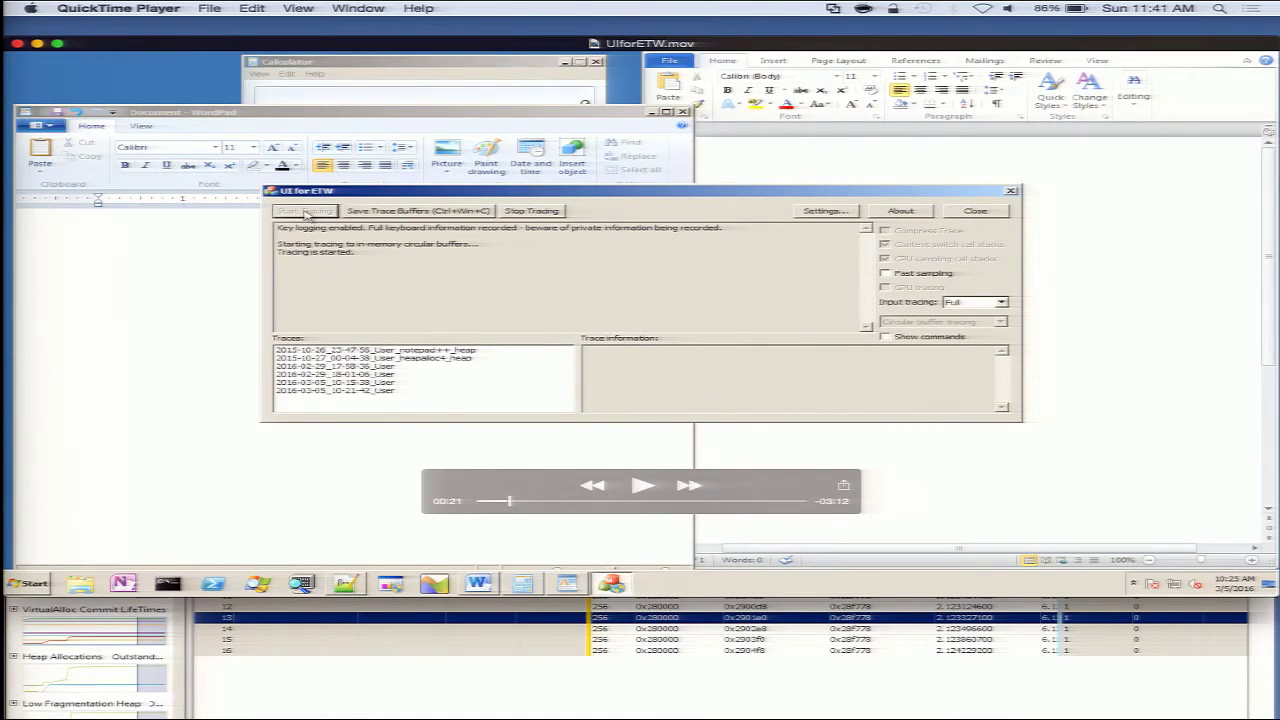
key("space")
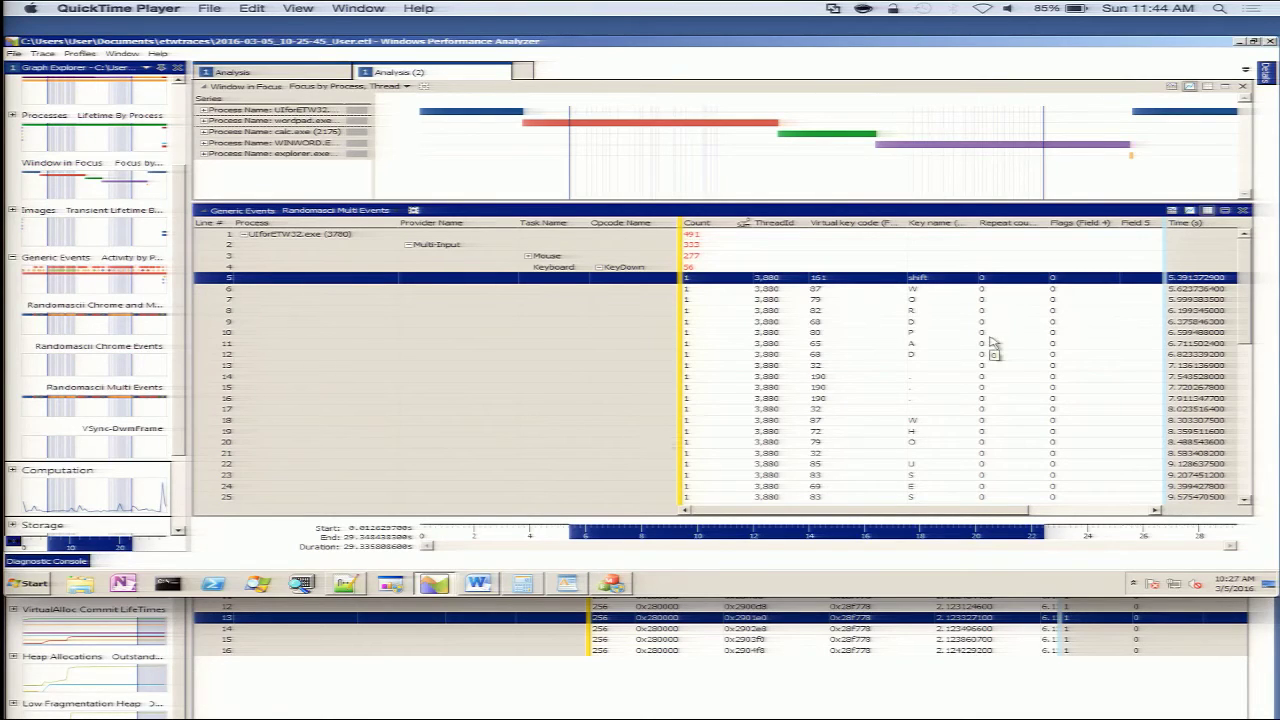
left_click(934, 466)
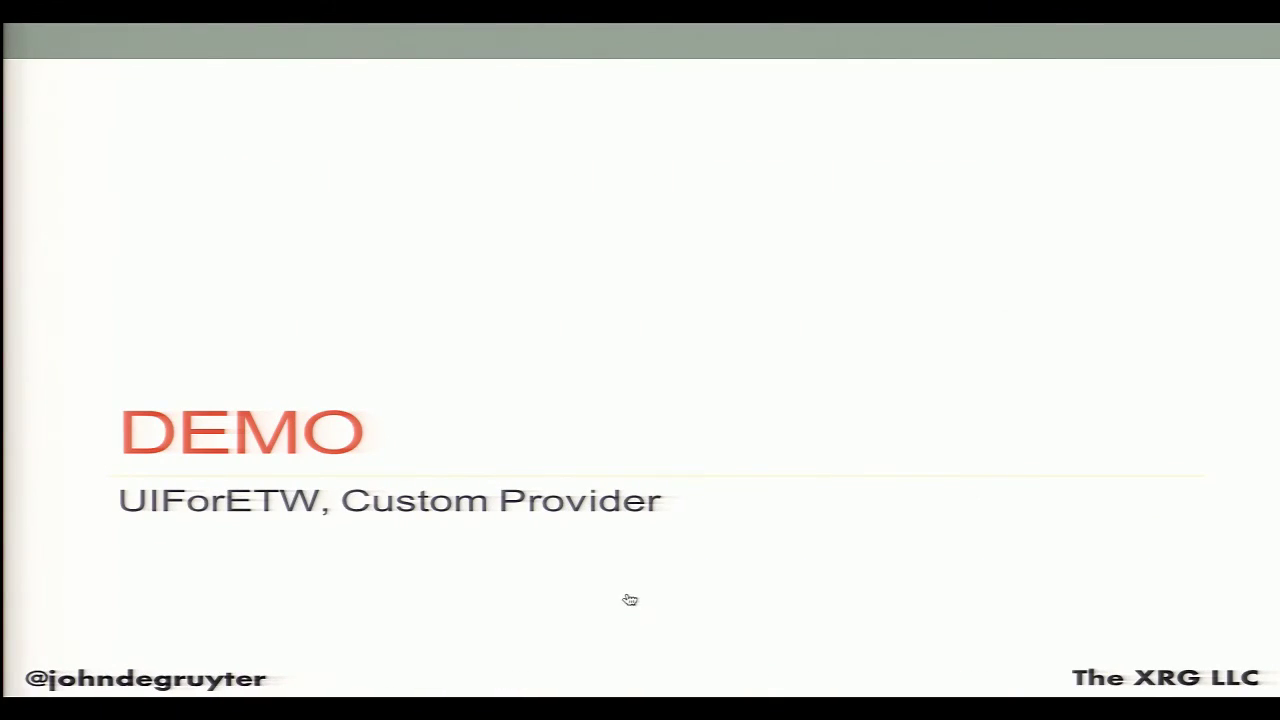
key("Right")
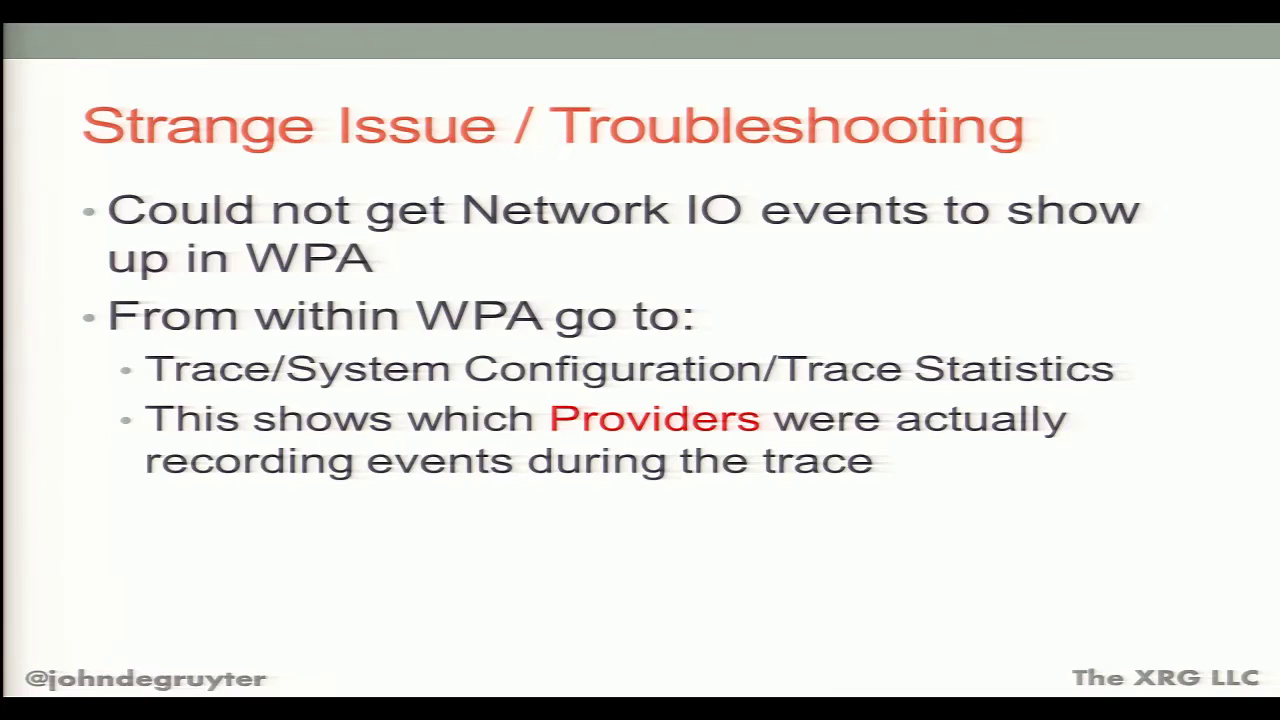
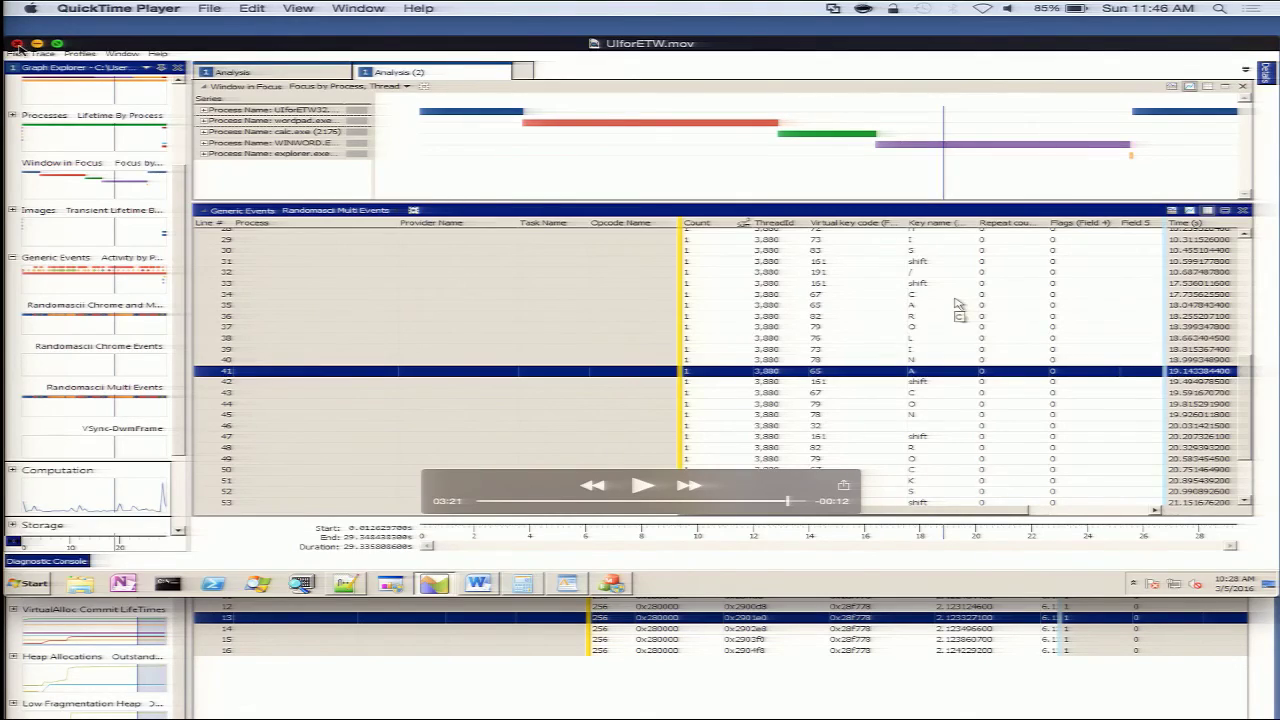
- Close UIforETW.mov, move the WPA heaps.mov window up the screen and play it from the beginning to 00:02
left_click(17, 44)
left_click_drag(277, 300, 279, 47)
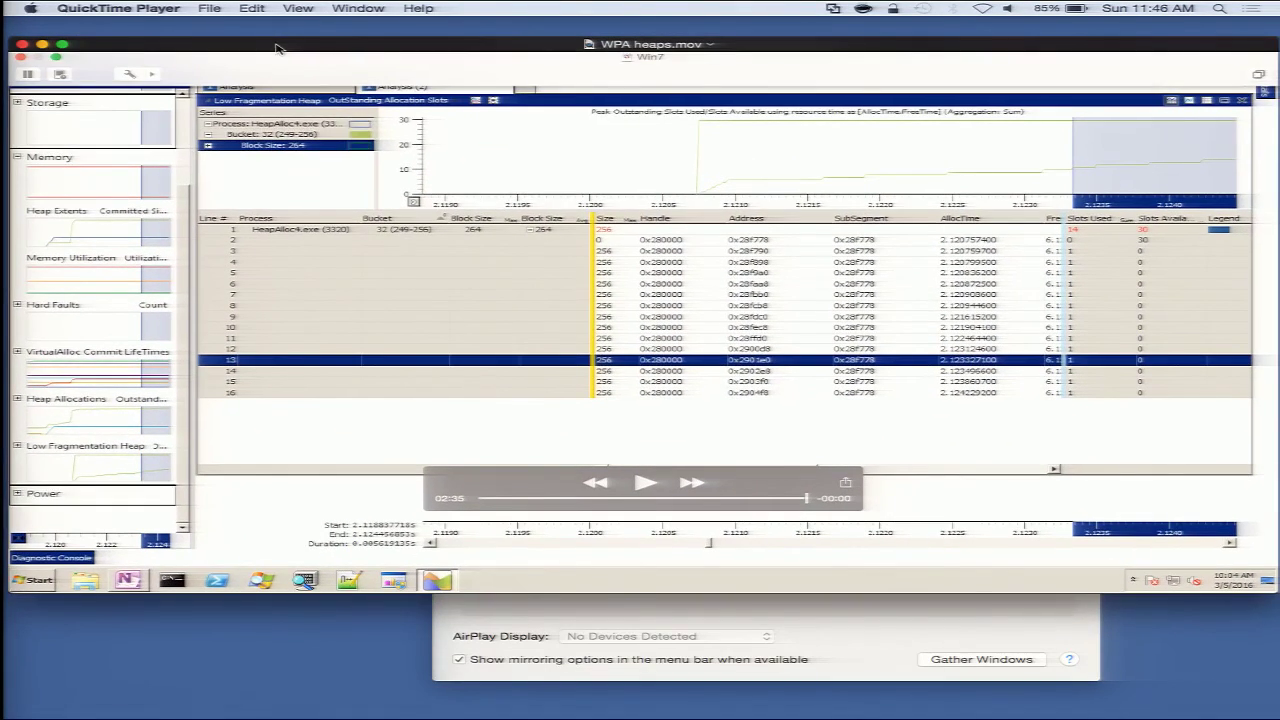
left_click(643, 490)
left_click(638, 492)
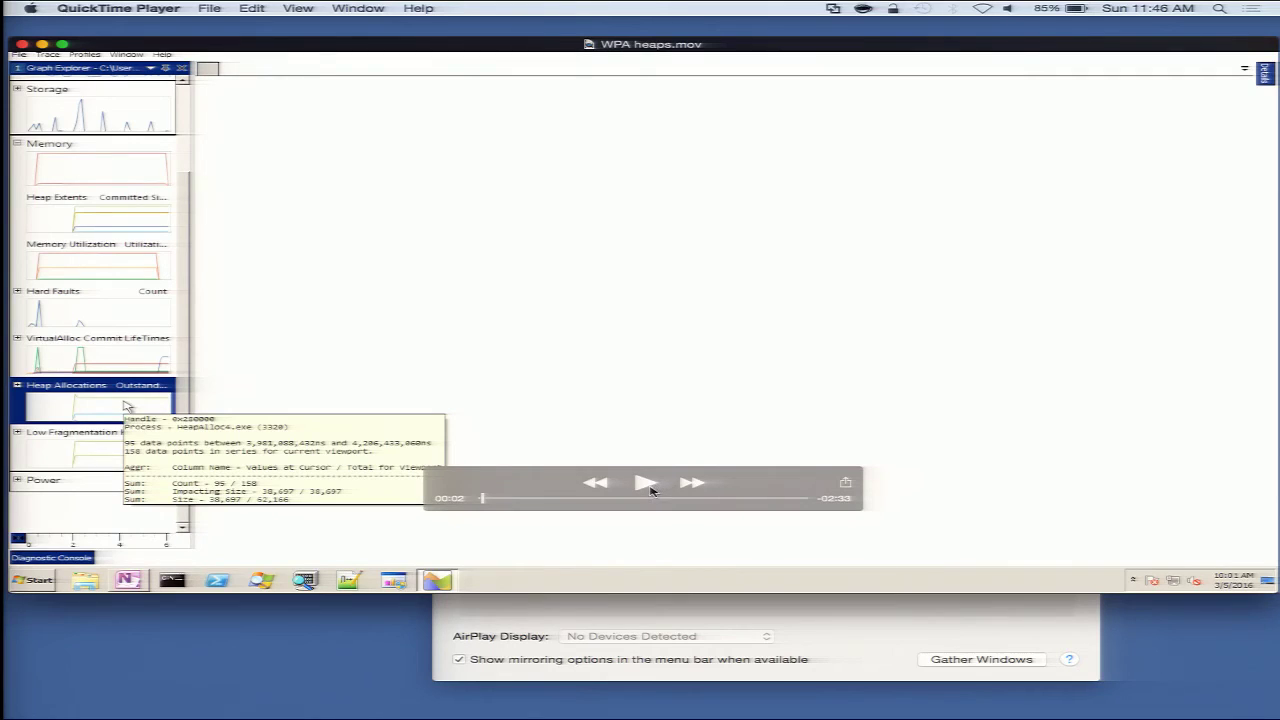
- Play WPA heaps.mov with pauses at 00:35 and 01:03 to examine the heap allocation stacks of HeapAlloc4.exe
left_click(648, 486)
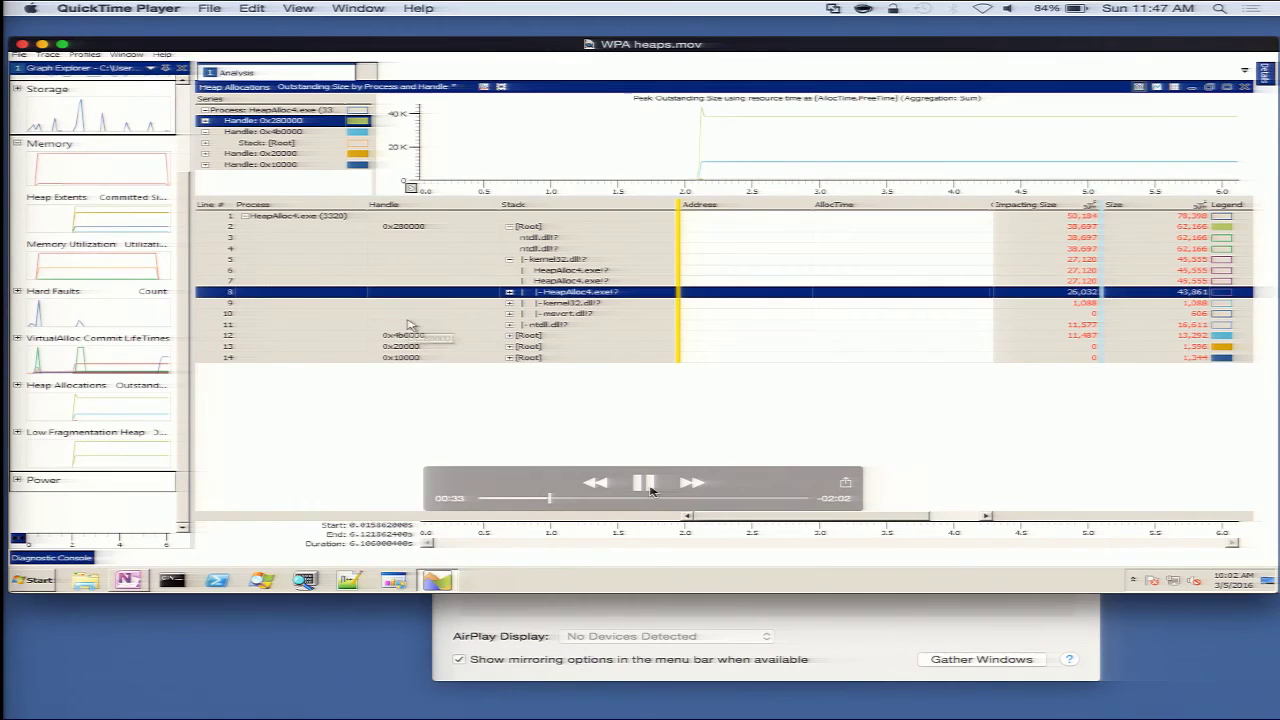
left_click(645, 484)
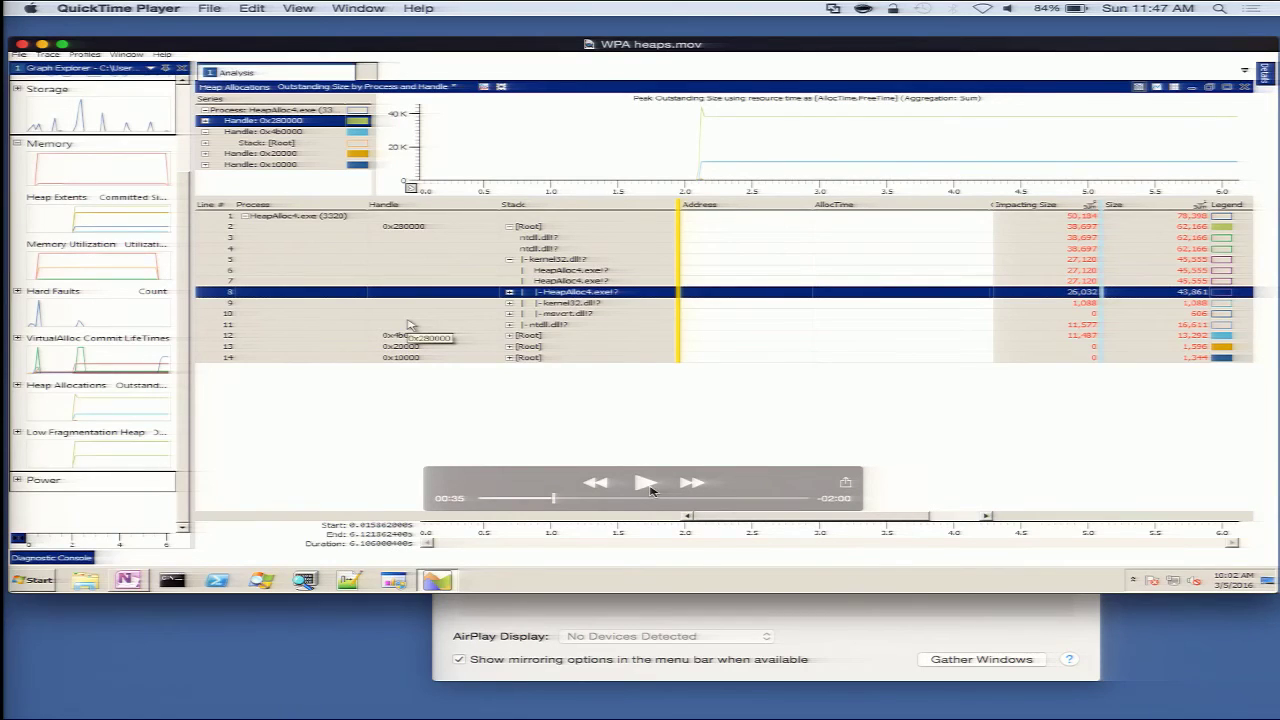
left_click(646, 484)
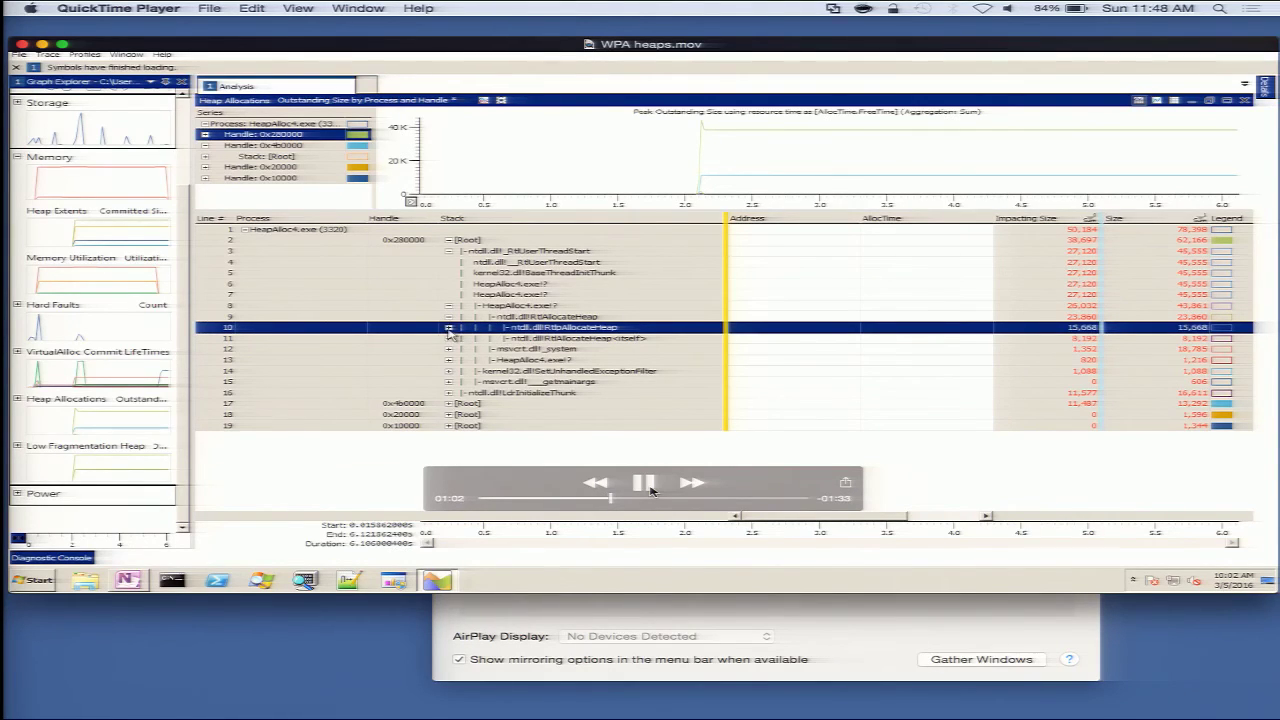
left_click(650, 489)
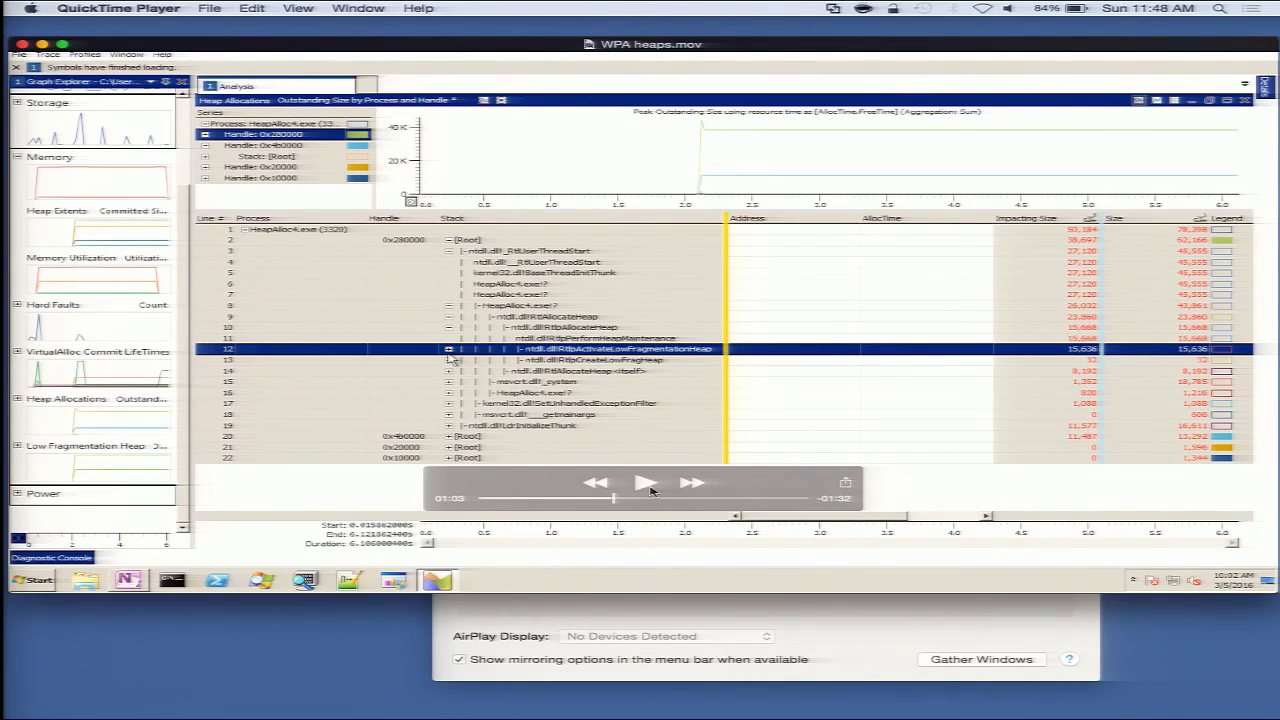
- Resume WPA heaps.mov to examine the Low Fragmentation Heap allocation slots for block size 264, and pause it near 02:24
left_click(650, 489)
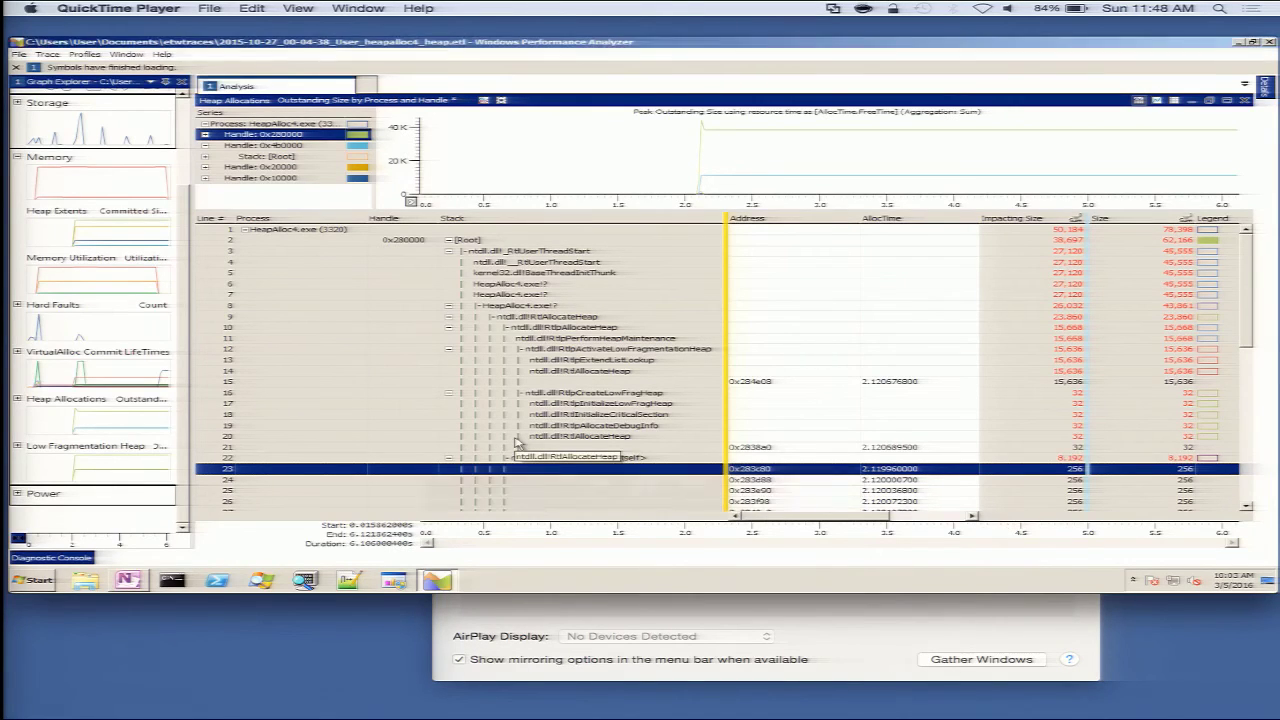
mouse_move(987, 433)
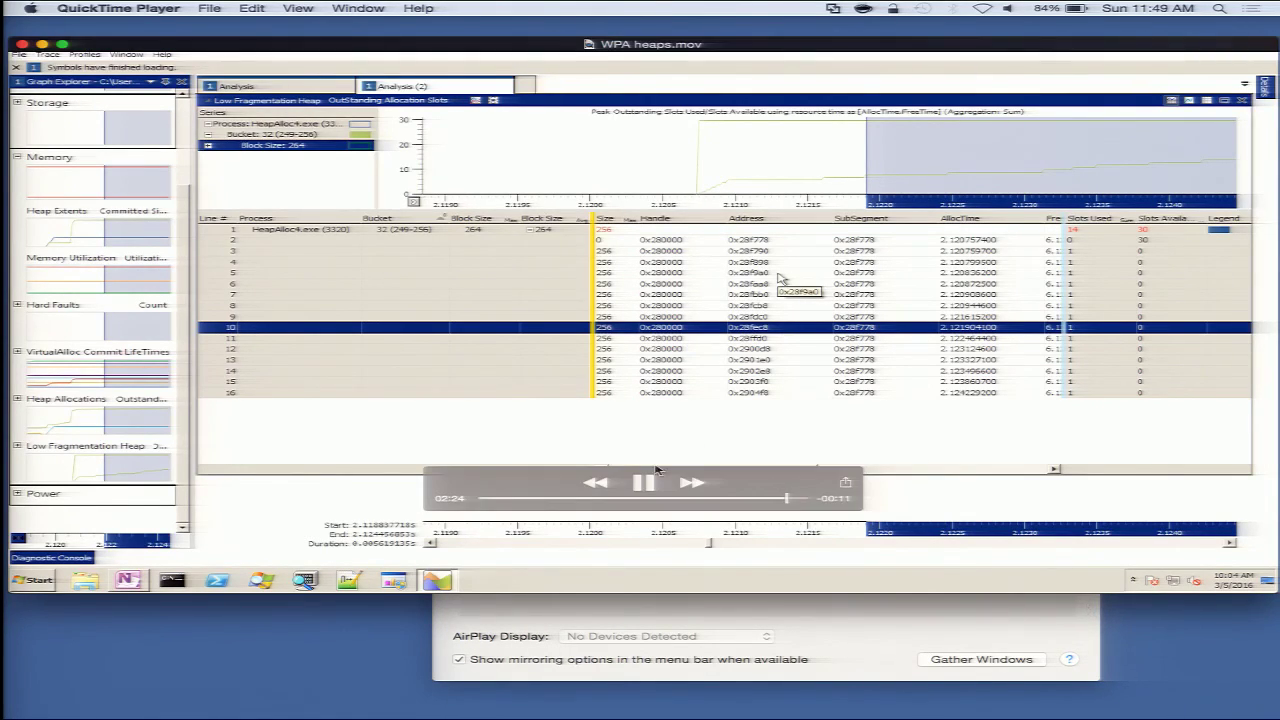
left_click(644, 482)
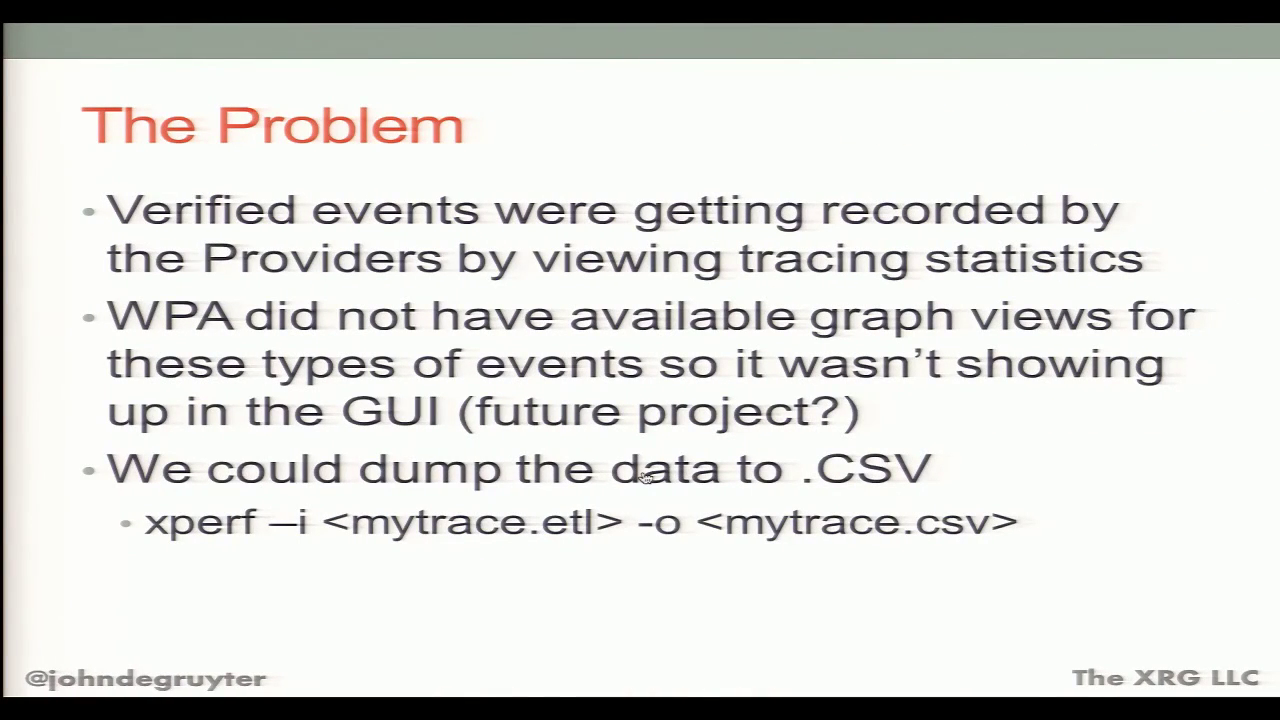
key("Right")
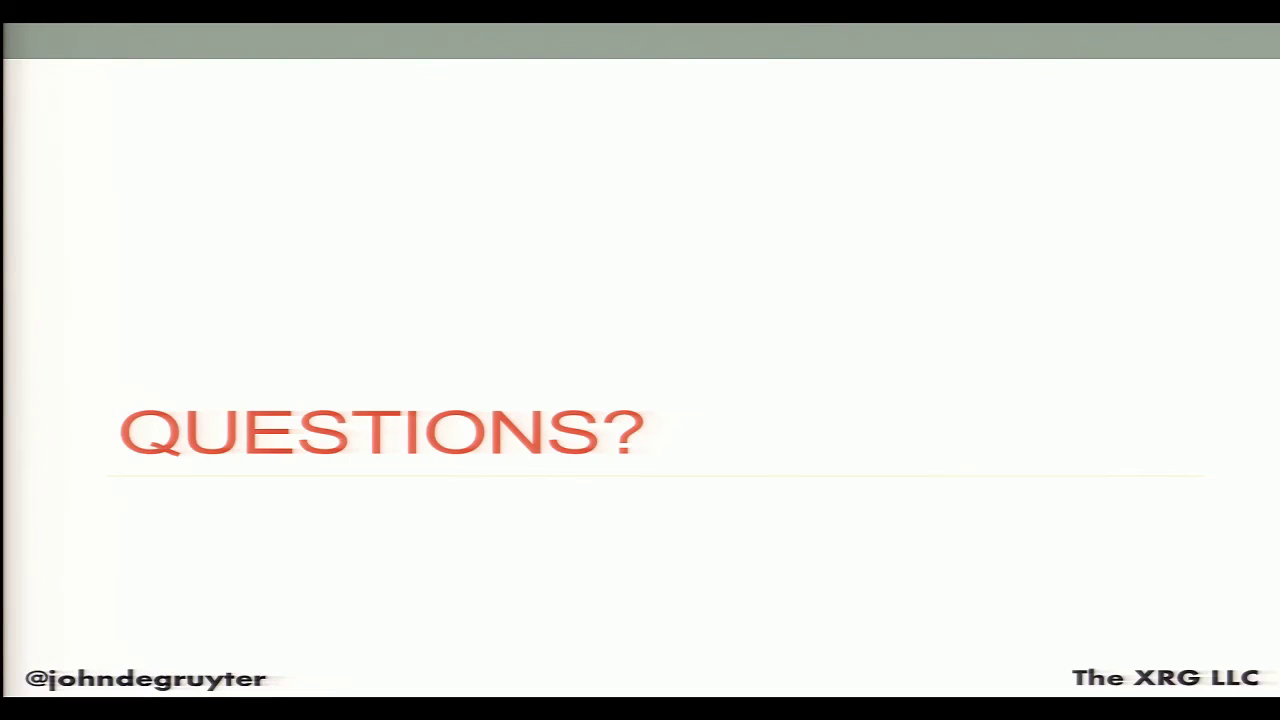